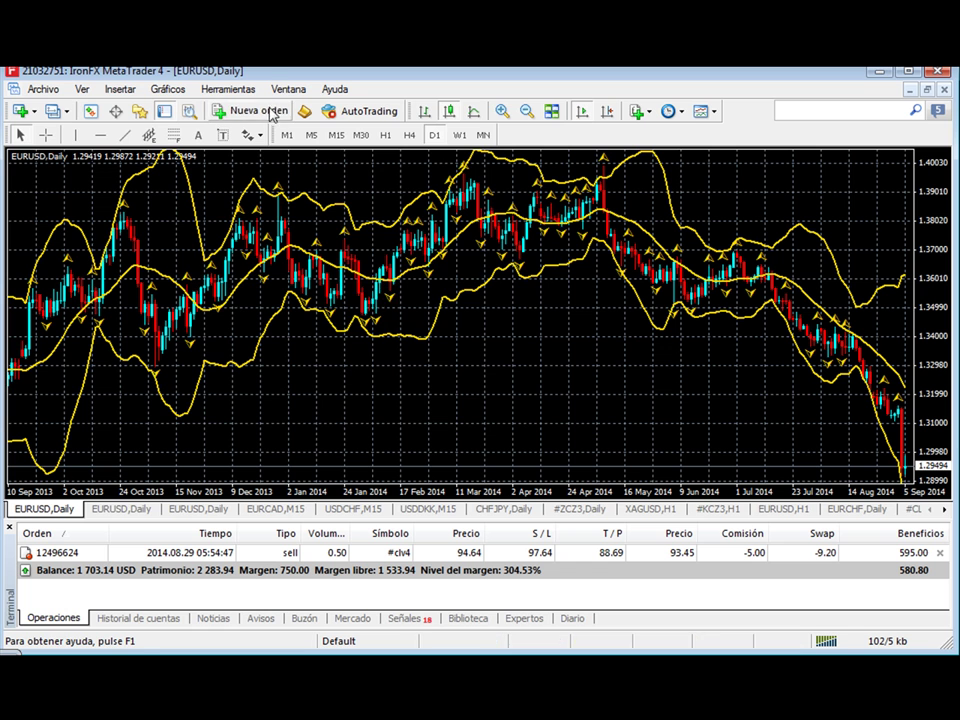
# Open a new order for EURUSD., Euro vs US Dollar, and review the available volume sizes without changing the volume
pyautogui.click(264, 111)
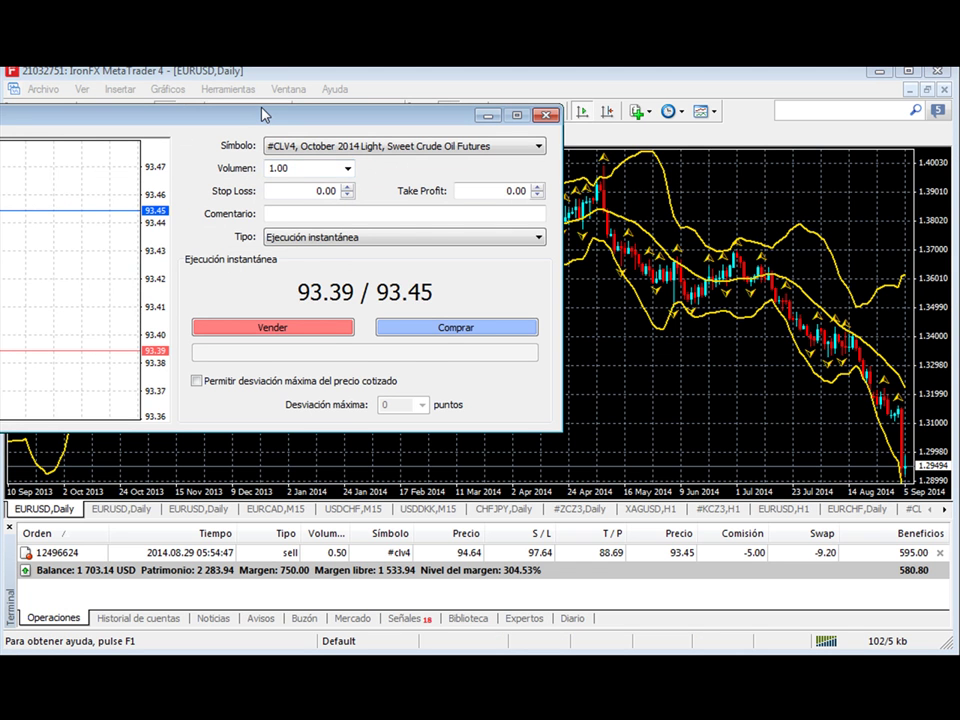
pyautogui.click(538, 146)
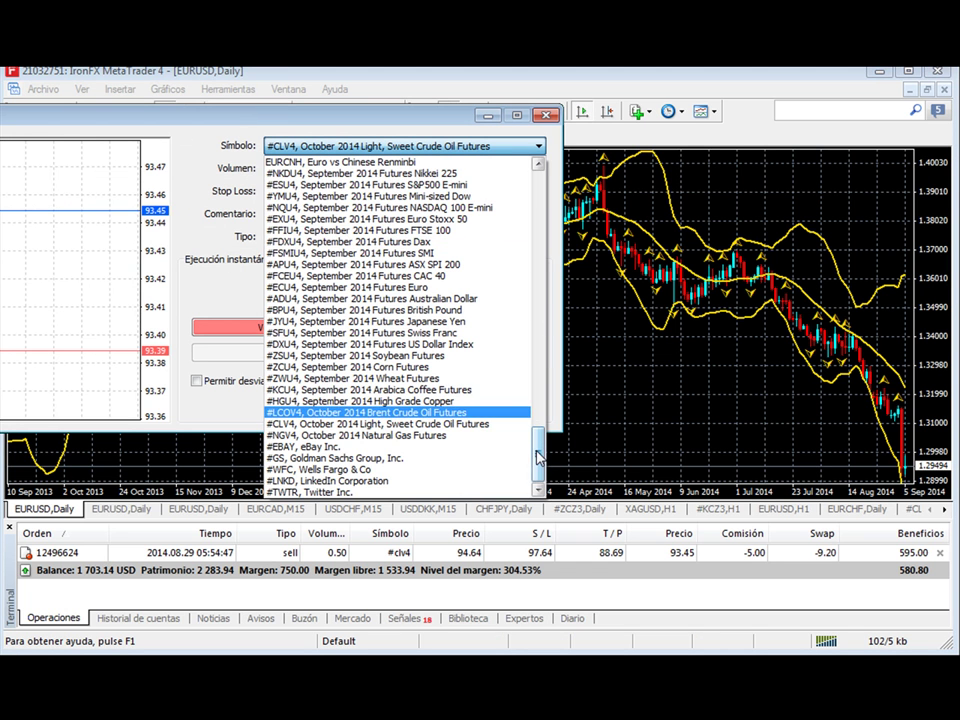
pyautogui.scroll(15, 537, 457)
pyautogui.click(350, 162)
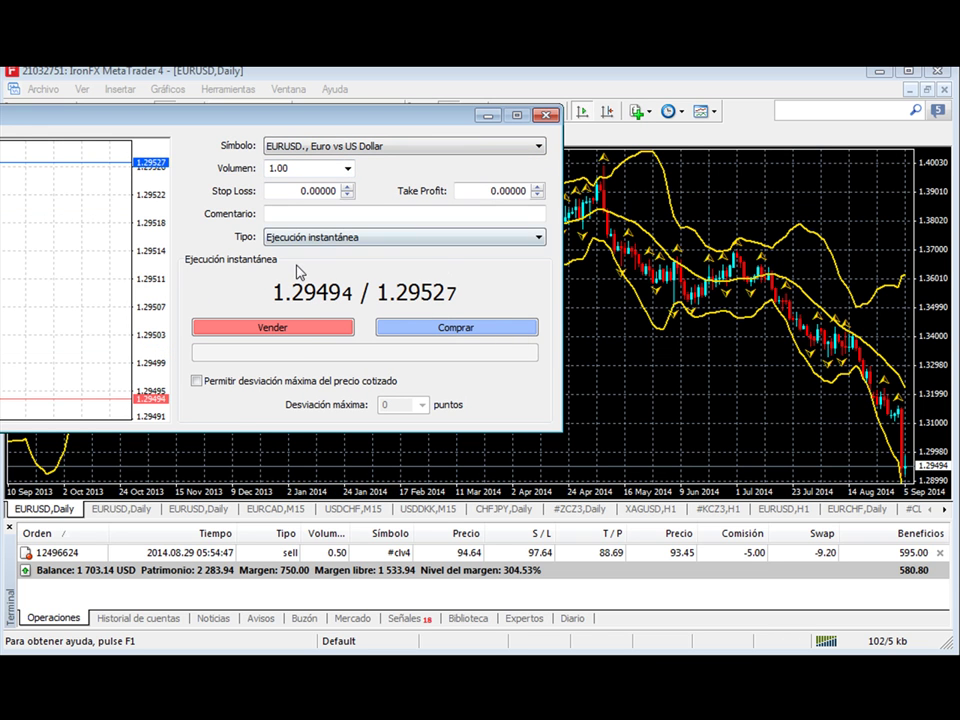
pyautogui.click(347, 169)
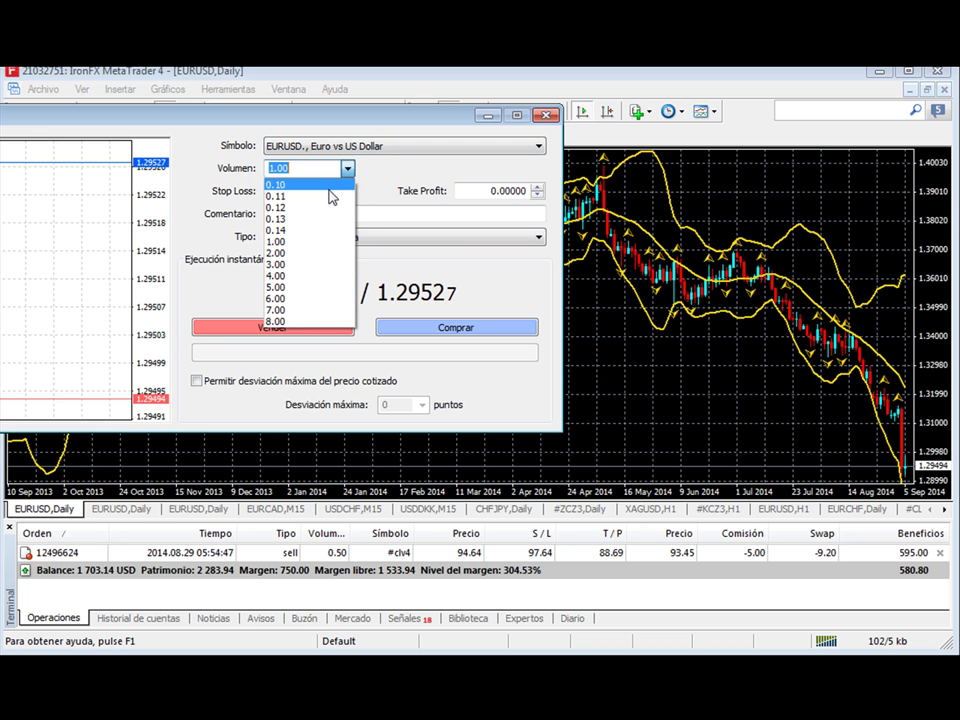
pyautogui.click(222, 190)
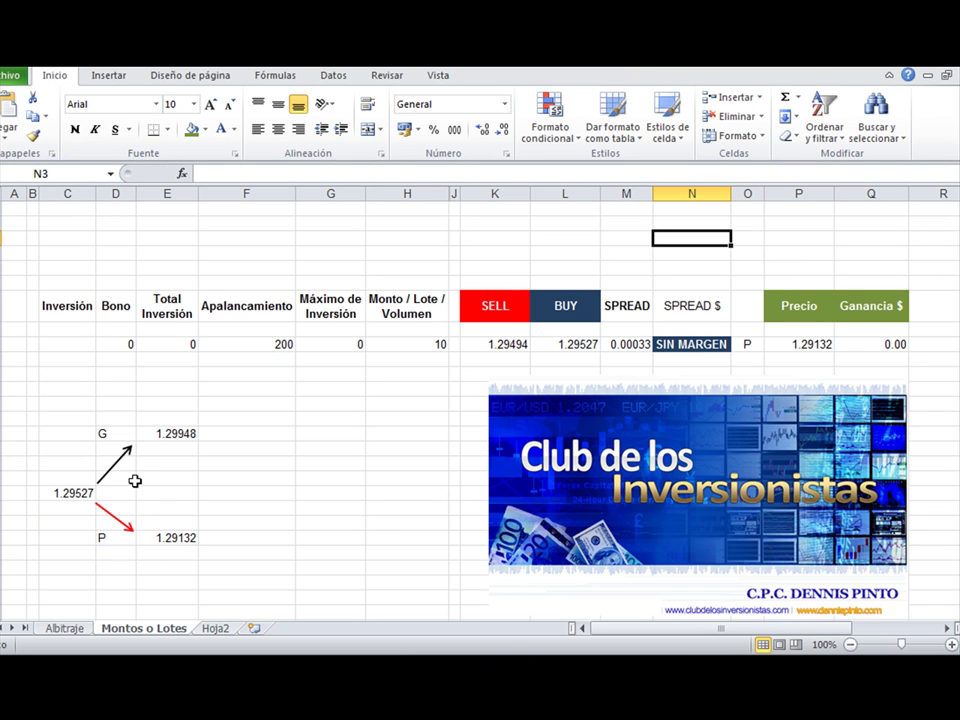
# Switch to the Montos o Lotes sheet in Excel and enter 2000 as the Inversión in cell C9
pyautogui.click(66, 343)
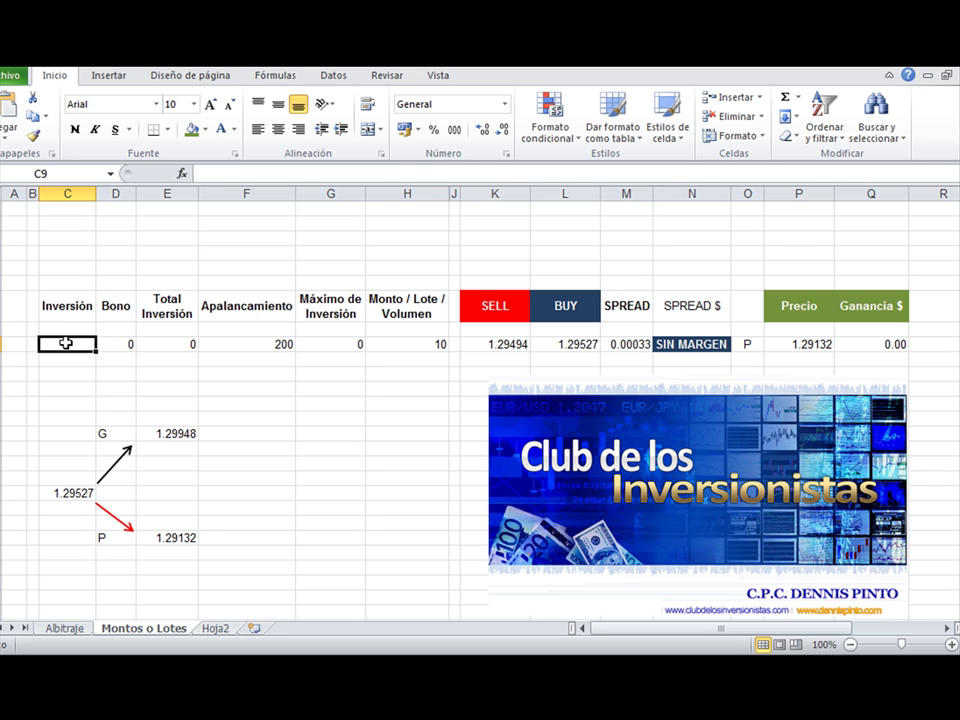
pyautogui.write('2000')
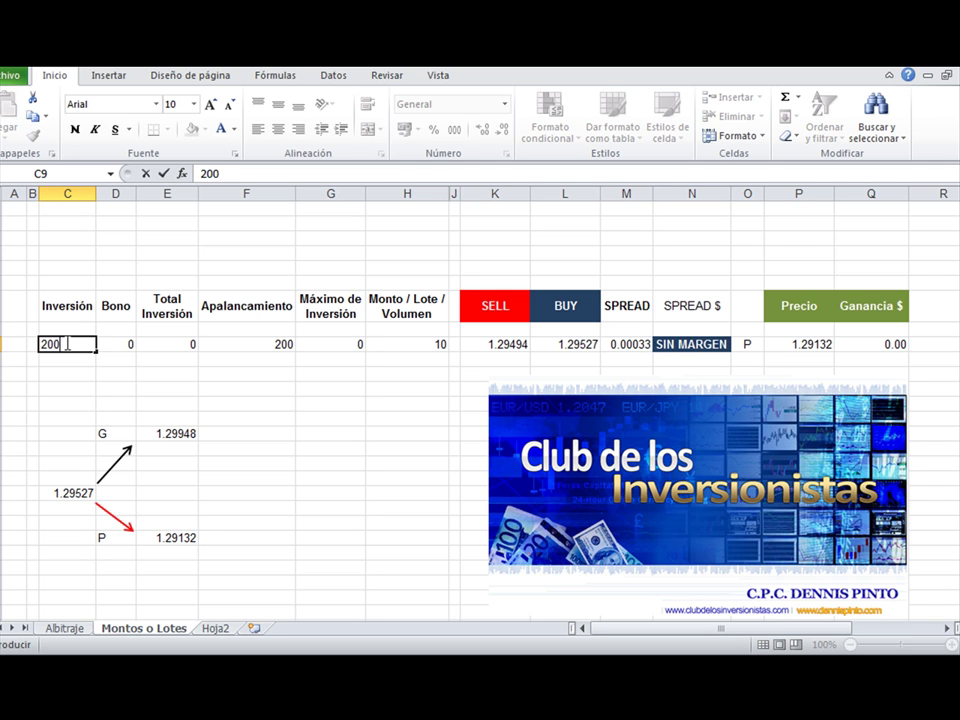
pyautogui.press('Return')
# Examine how the Bono in D9 and the Total Inversión in E9 are calculated from the investment
pyautogui.click(117, 343)
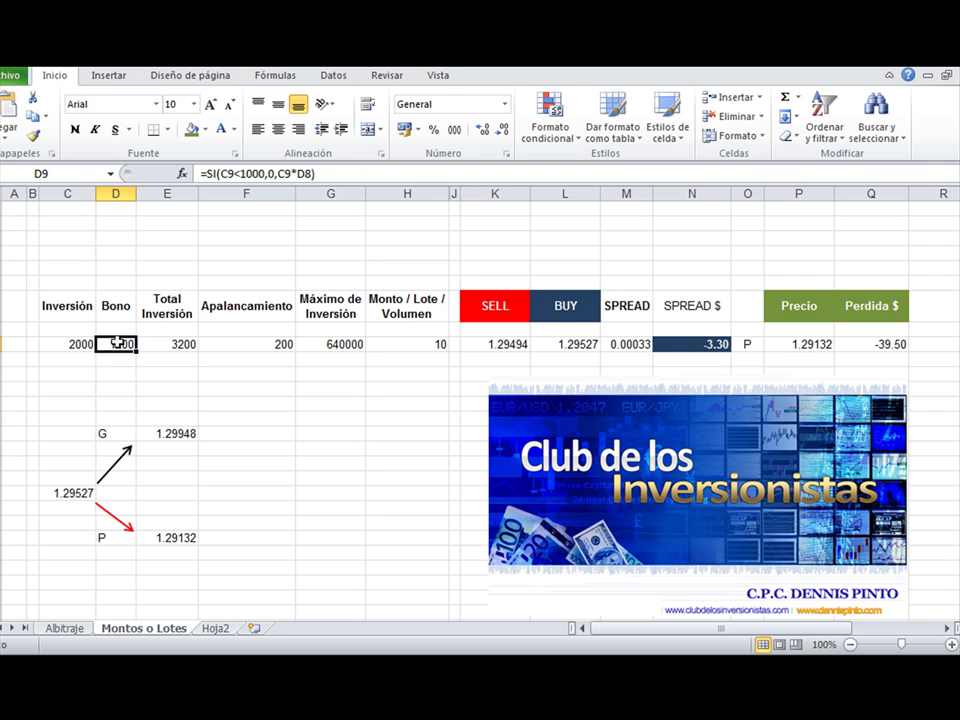
pyautogui.click(63, 344)
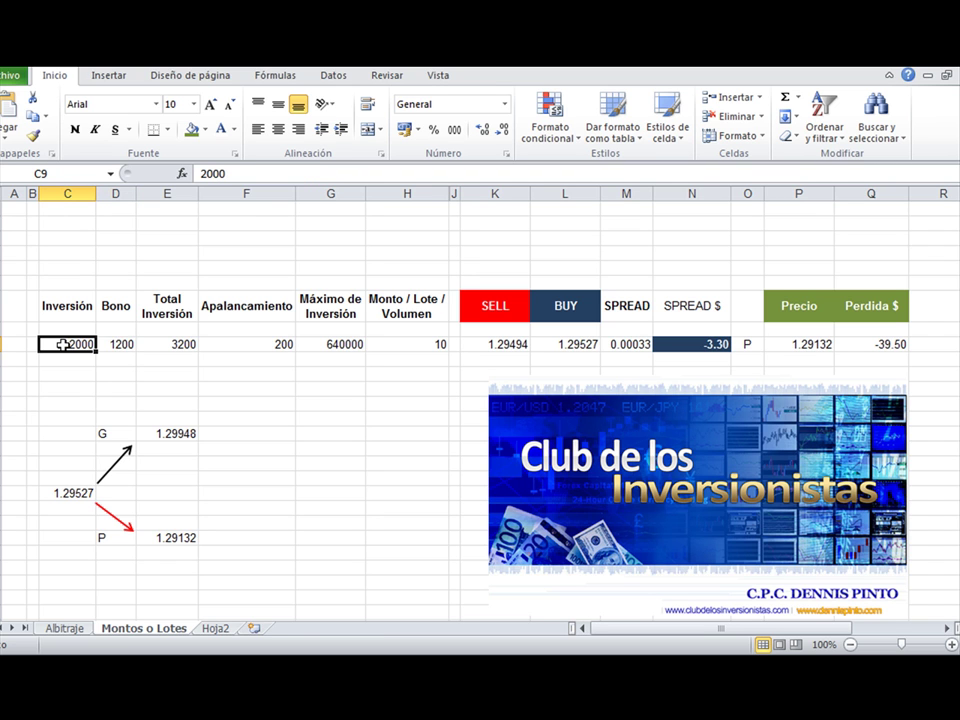
pyautogui.click(115, 344)
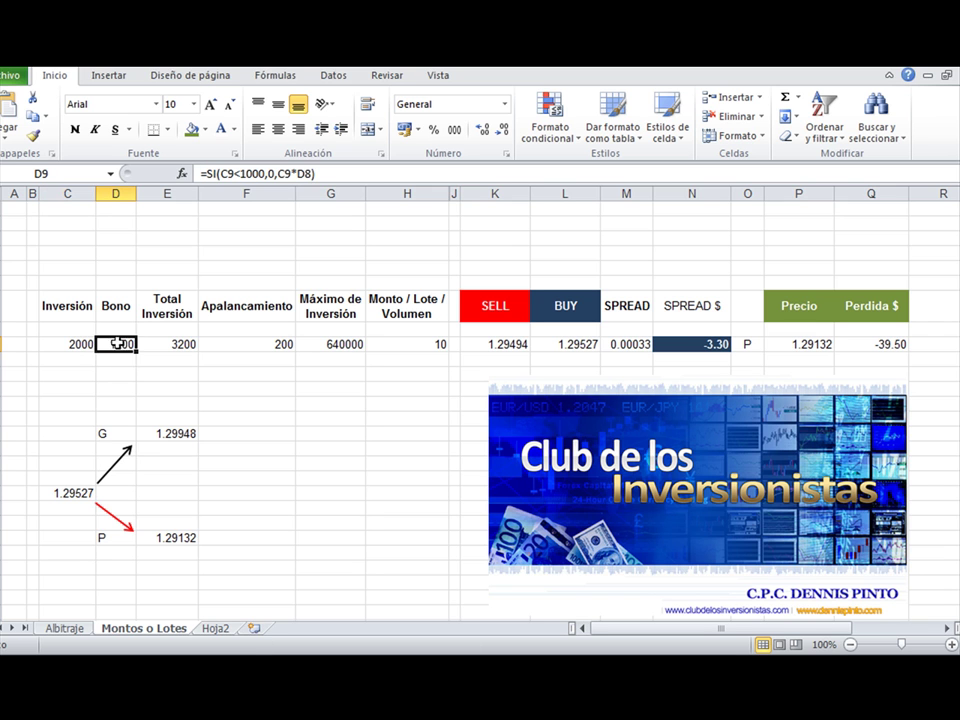
pyautogui.click(183, 344)
pyautogui.scroll(-1, 183, 344)
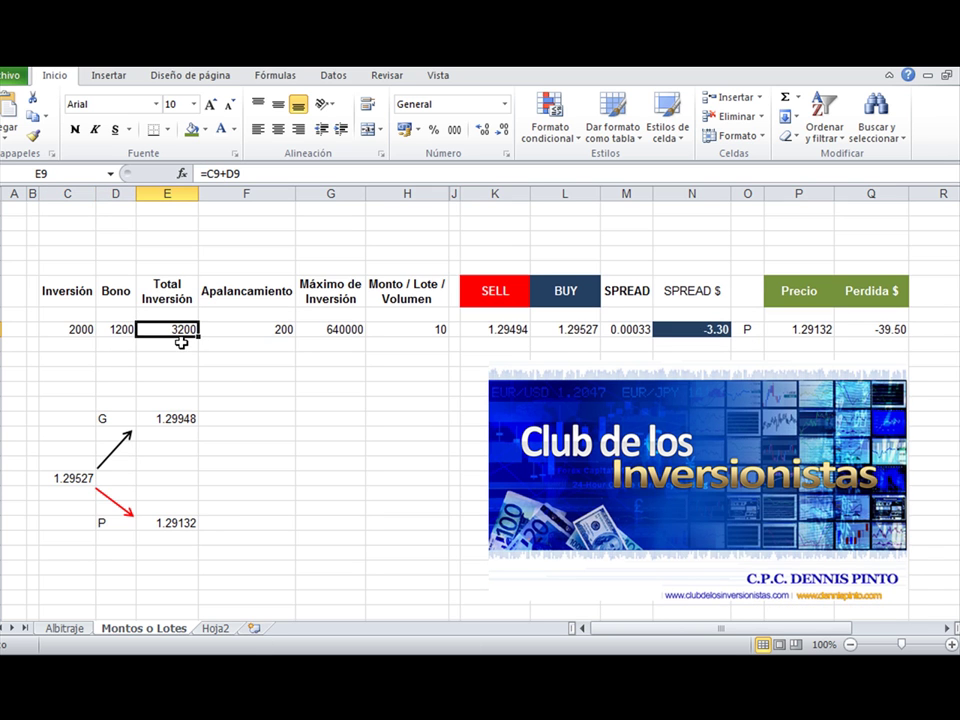
pyautogui.click(75, 329)
pyautogui.click(124, 330)
pyautogui.click(150, 329)
# Review the Apalancamiento, Máximo de Inversión and Monto / Lote / Volumen cells in row 9
pyautogui.click(242, 325)
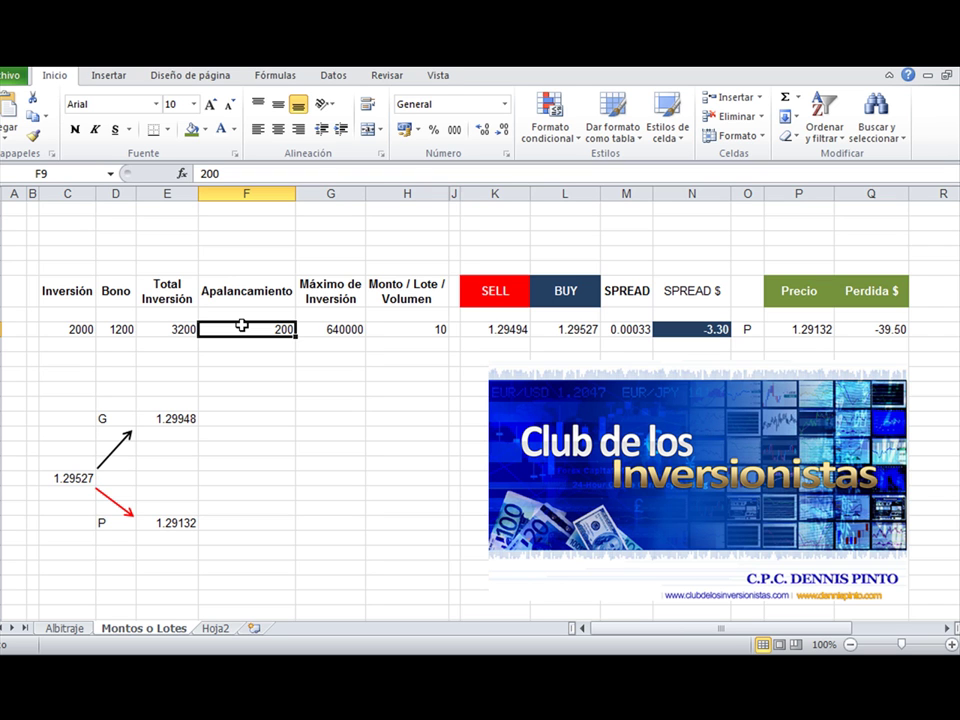
pyautogui.click(343, 328)
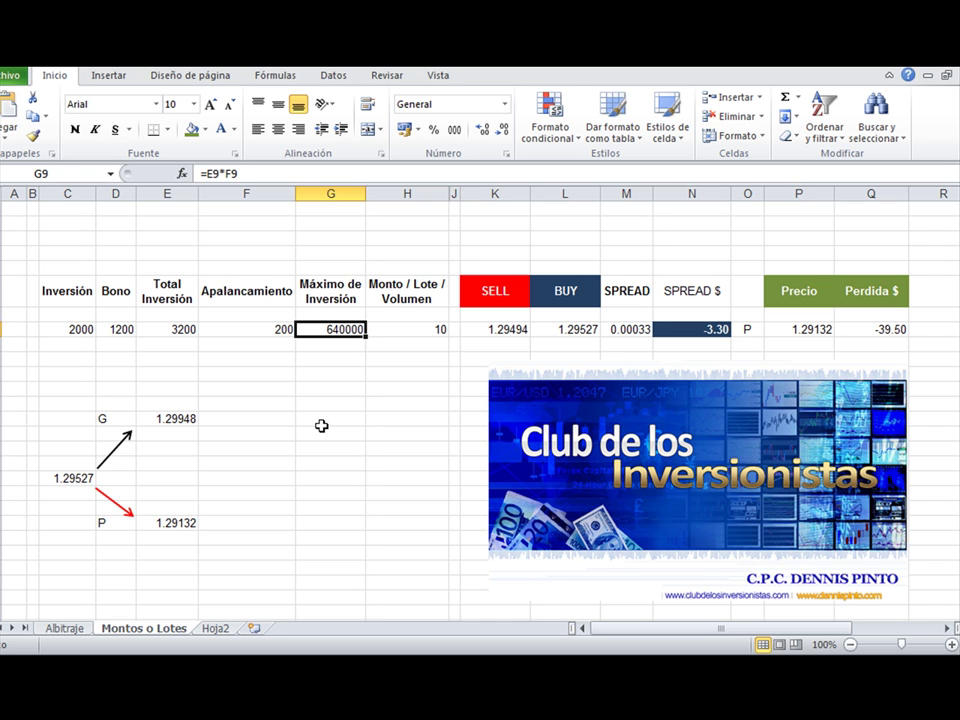
pyautogui.press('Left')
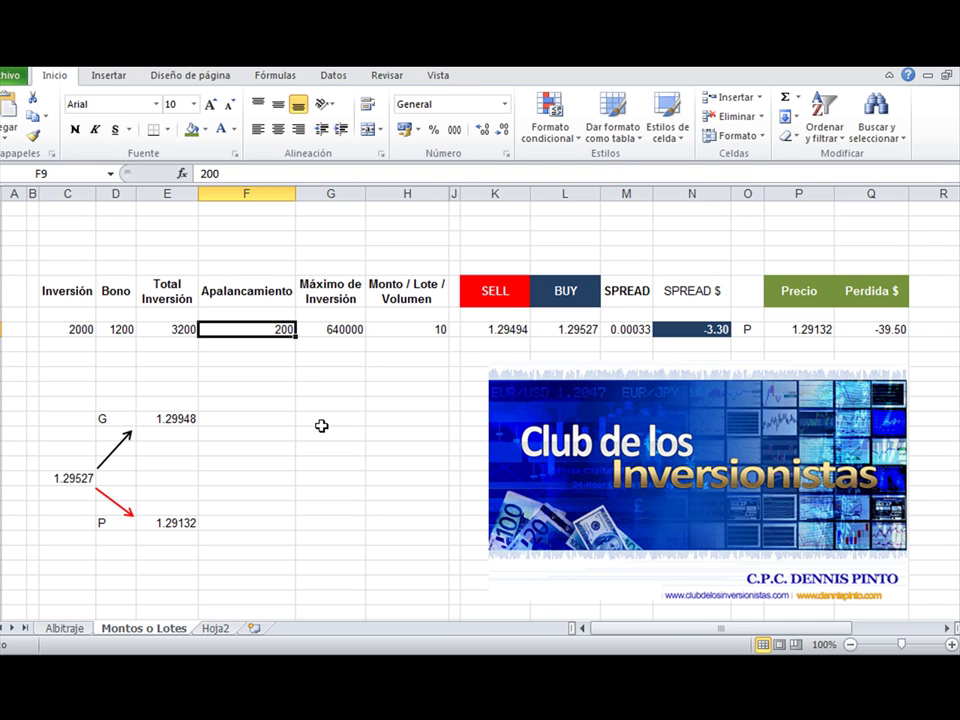
pyautogui.press('Right')
pyautogui.press('Right')
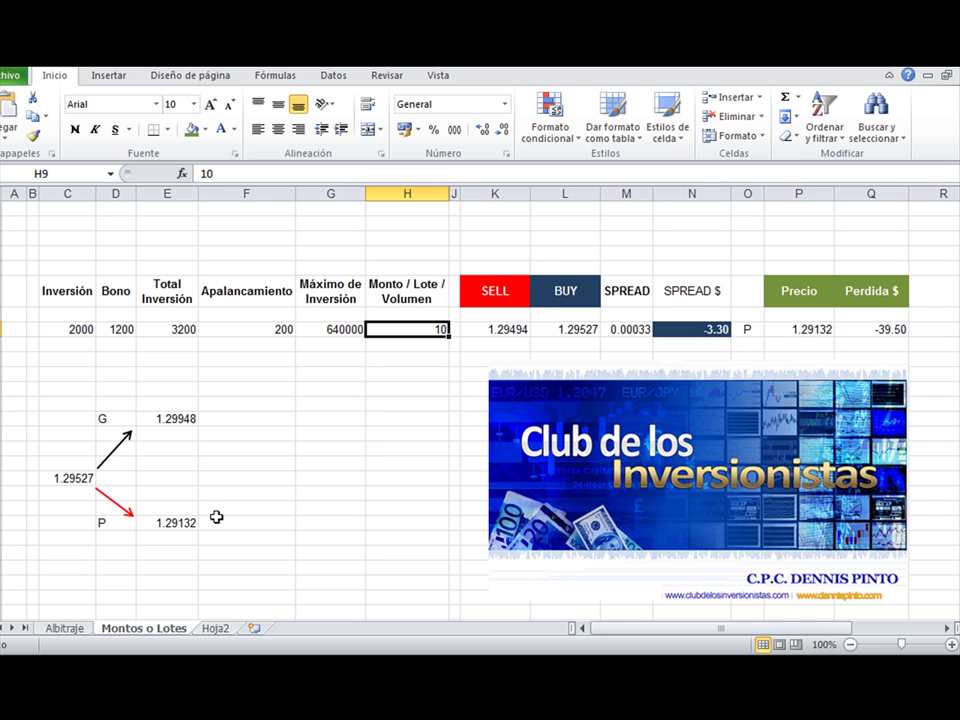
# Check the EURUSD sell and buy quotes in a new MetaTrader 4 order window and return to the Excel worksheet
pyautogui.hotkey('alt', 'Tab')
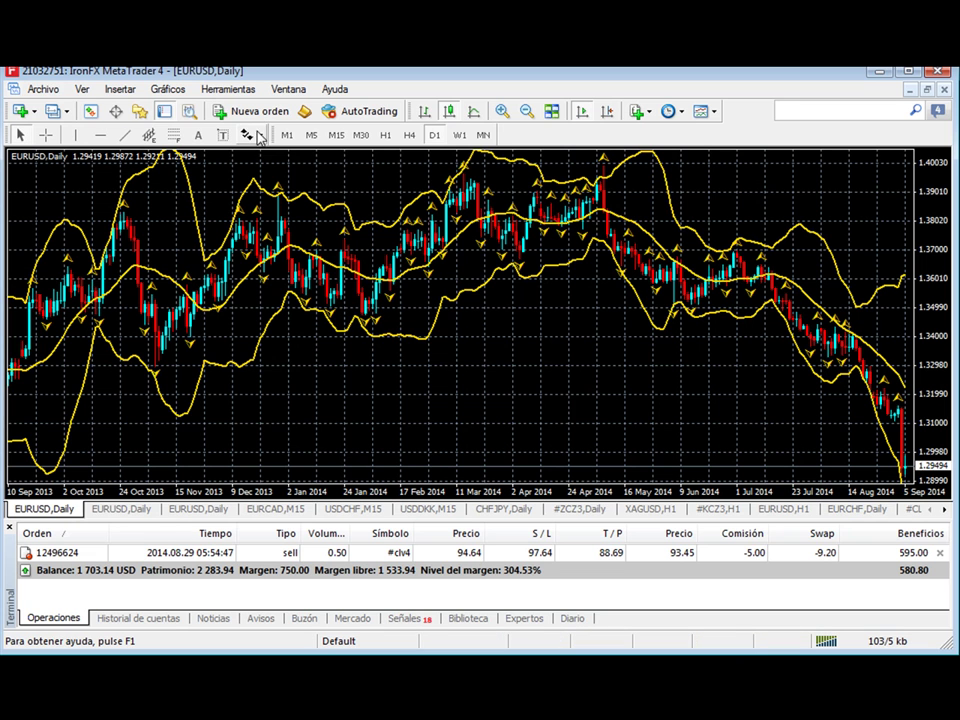
pyautogui.click(262, 111)
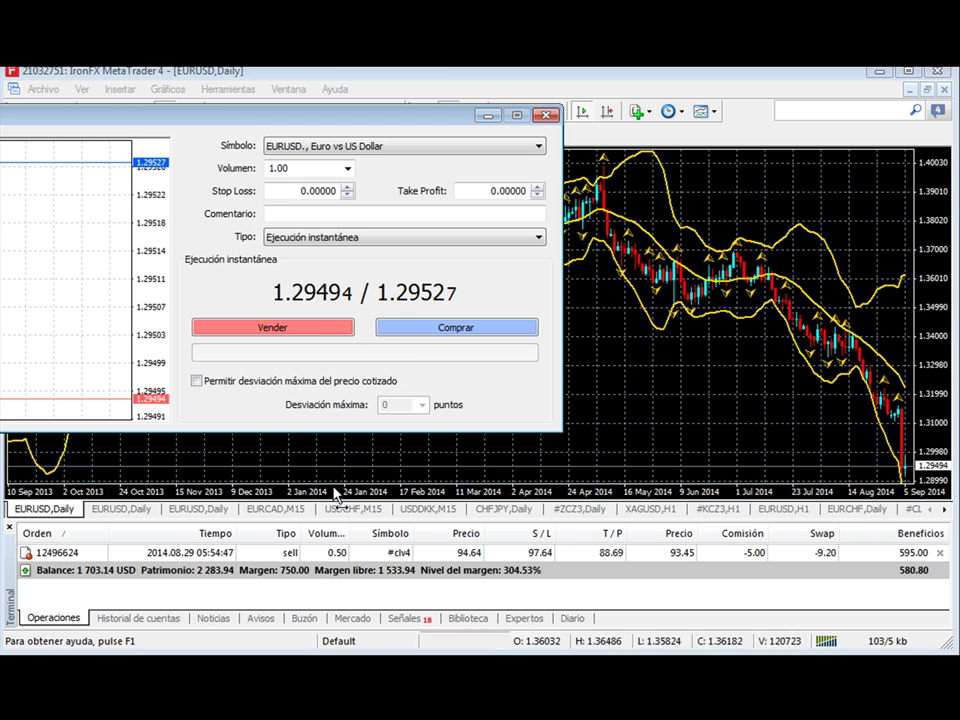
pyautogui.hotkey('alt', 'Tab')
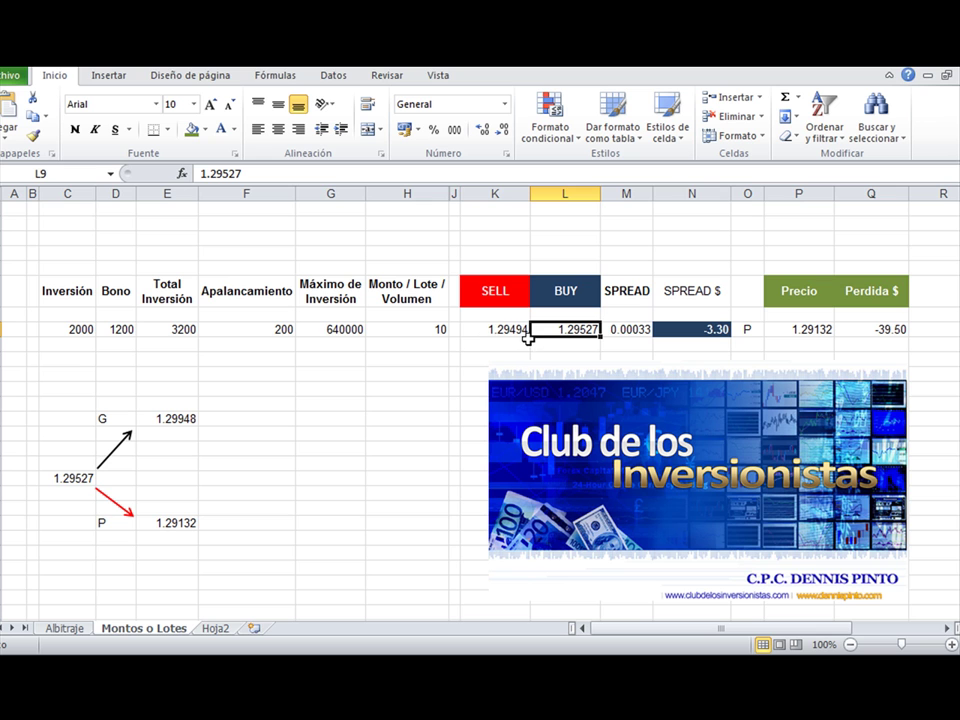
# Examine the SPREAD and SPREAD $ formulas in M9 and N9 together with the lot volume in H9
pyautogui.click(622, 330)
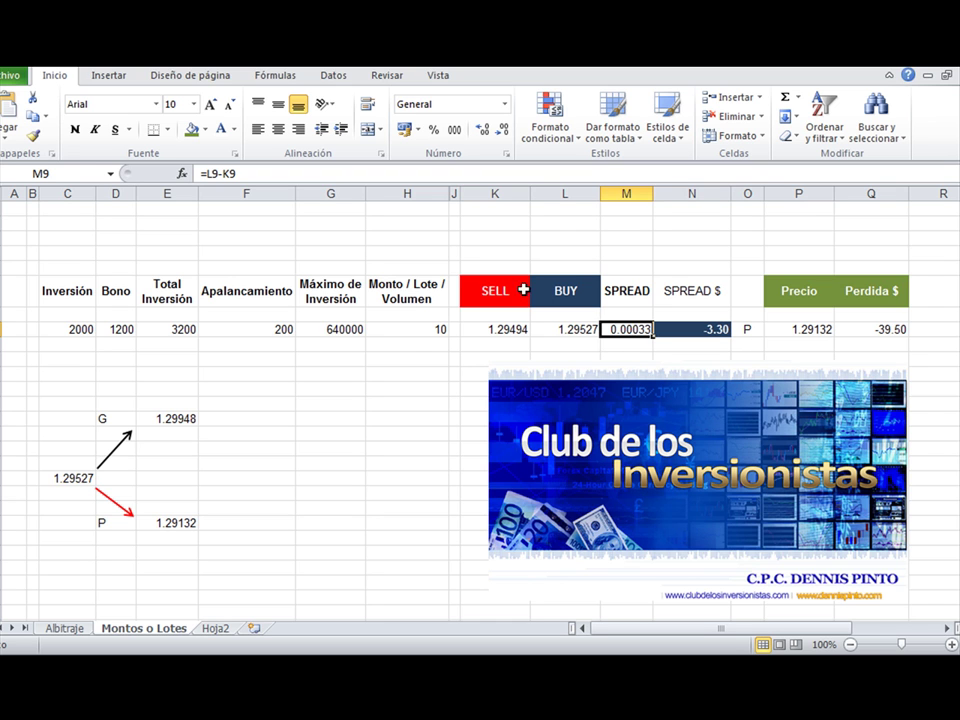
pyautogui.click(424, 328)
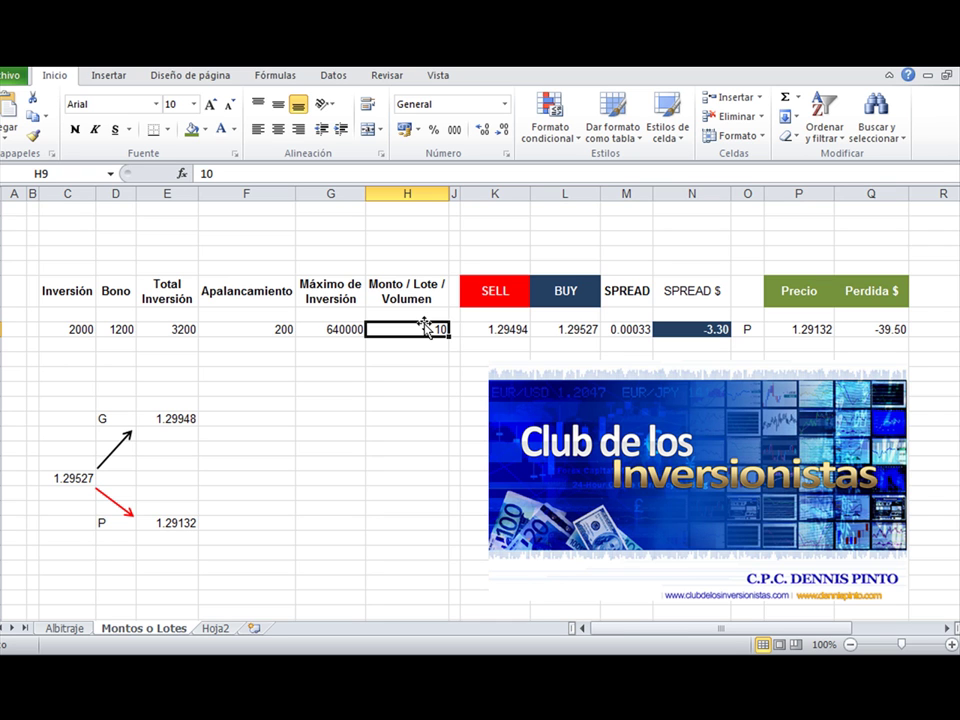
pyautogui.click(690, 329)
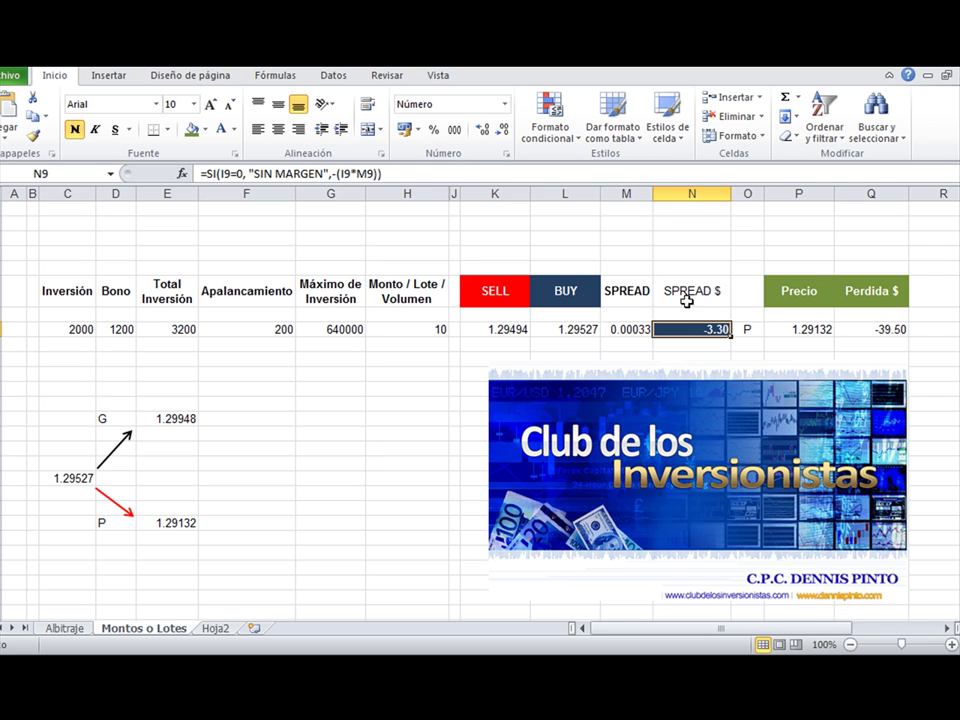
pyautogui.click(411, 332)
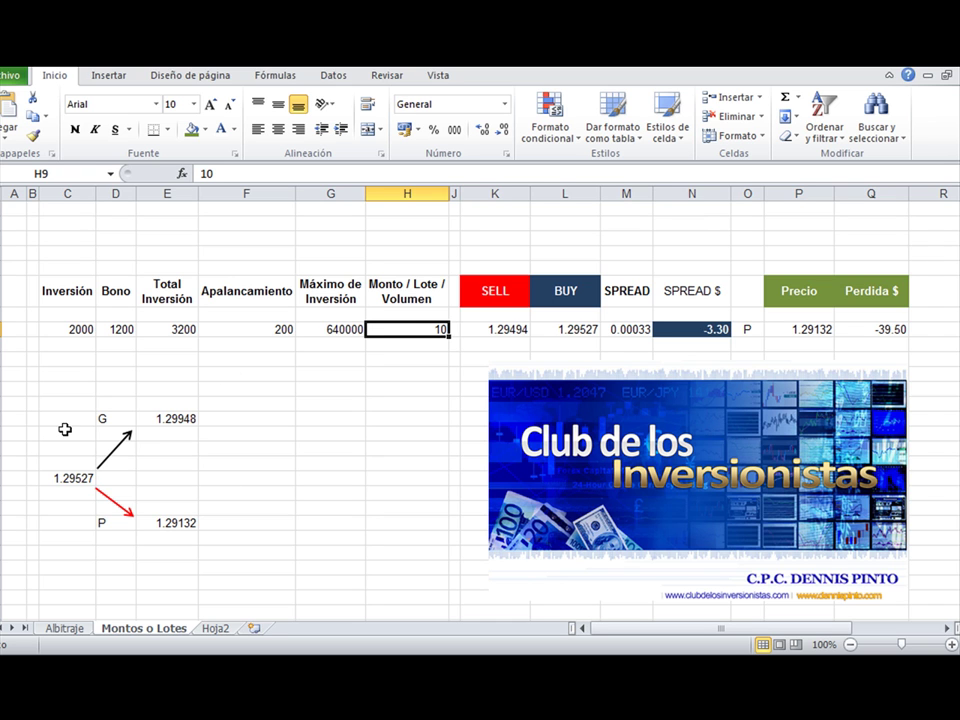
# Inspect the entry price in C19 and the gain (G) and loss (P) target prices in E15 and E22
pyautogui.click(68, 477)
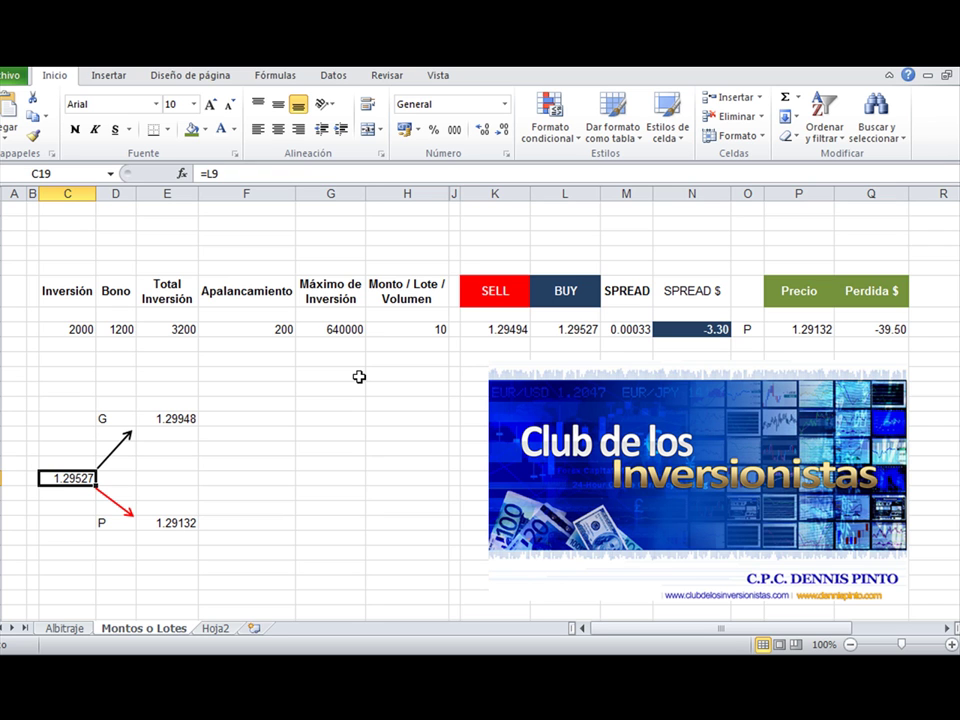
pyautogui.click(182, 416)
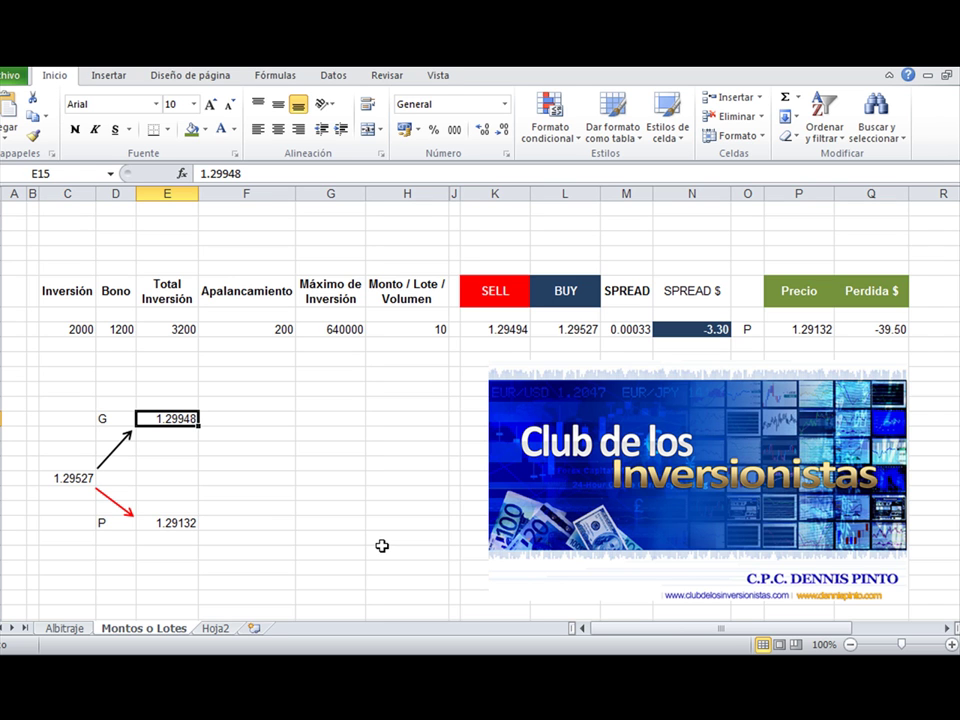
pyautogui.click(160, 522)
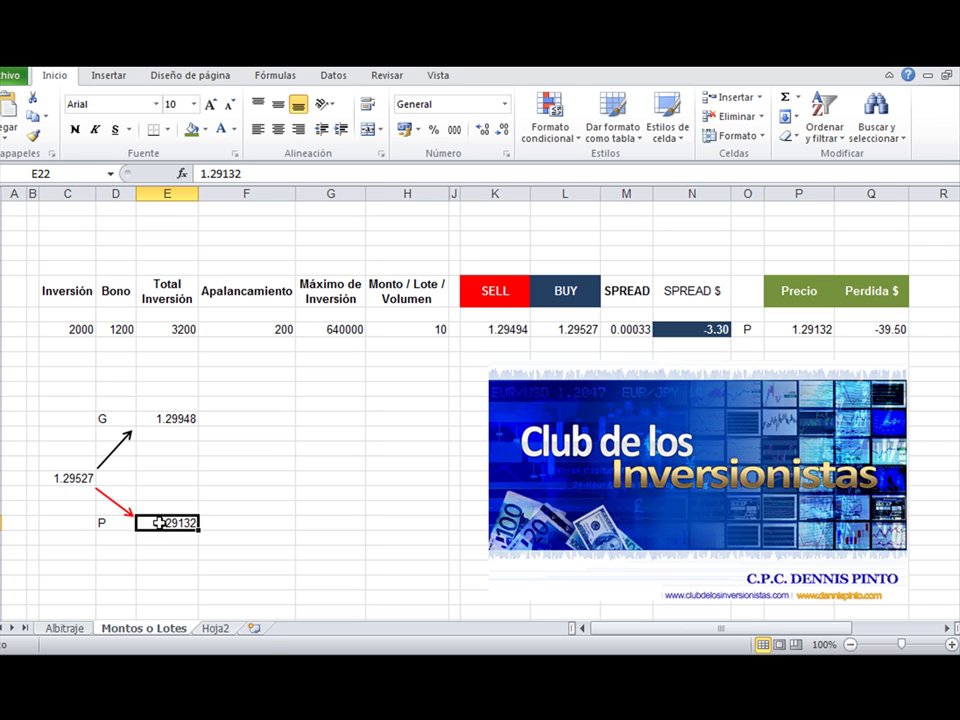
# Set the scenario in O9 to G and check the Precio and Ganancia $ formulas against the gain target price
pyautogui.moveTo(177, 668)
pyautogui.click(748, 328)
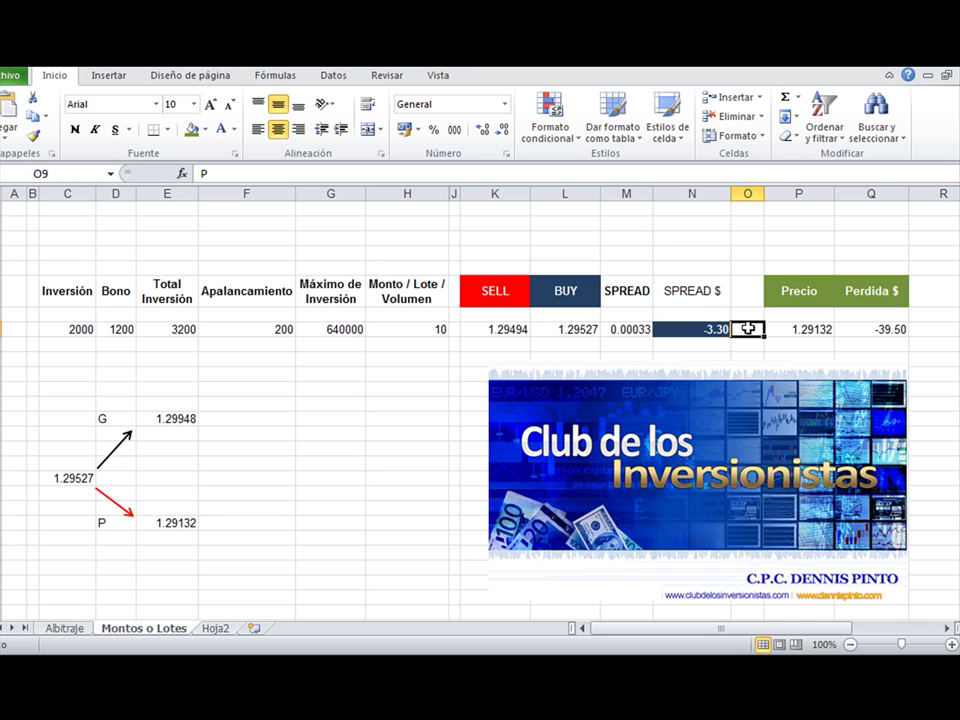
pyautogui.write('G')
pyautogui.press('Return')
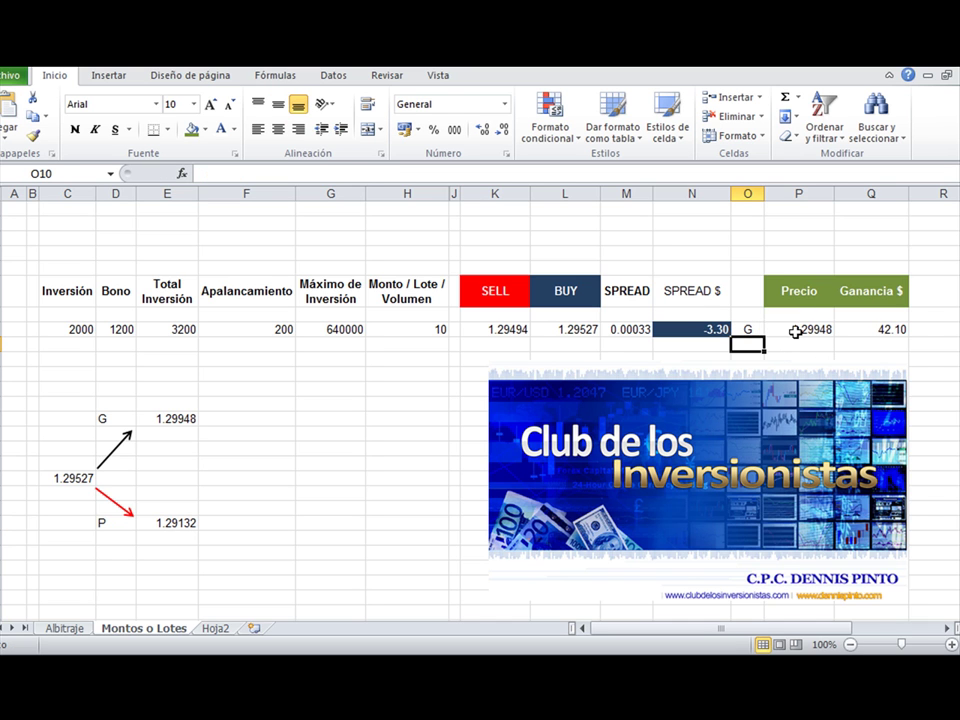
pyautogui.click(803, 324)
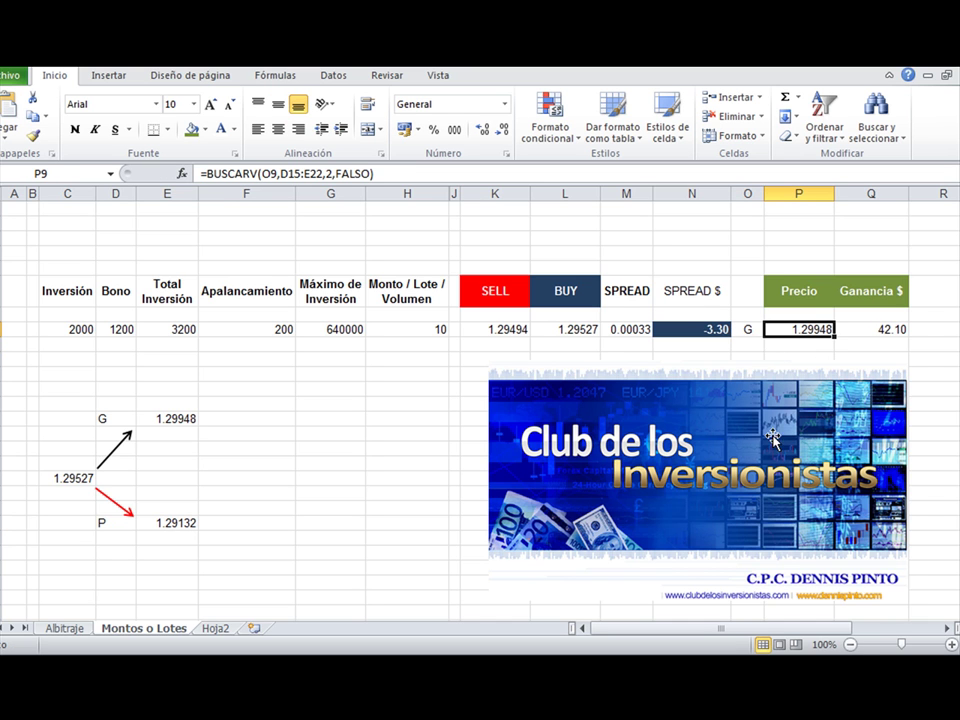
pyautogui.click(160, 422)
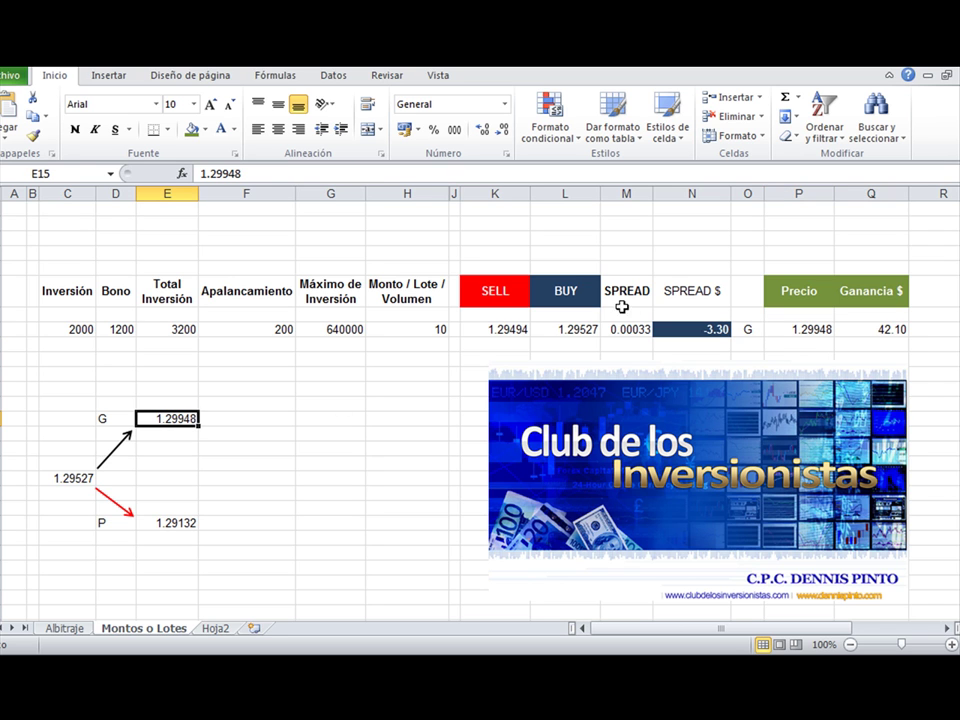
pyautogui.click(870, 327)
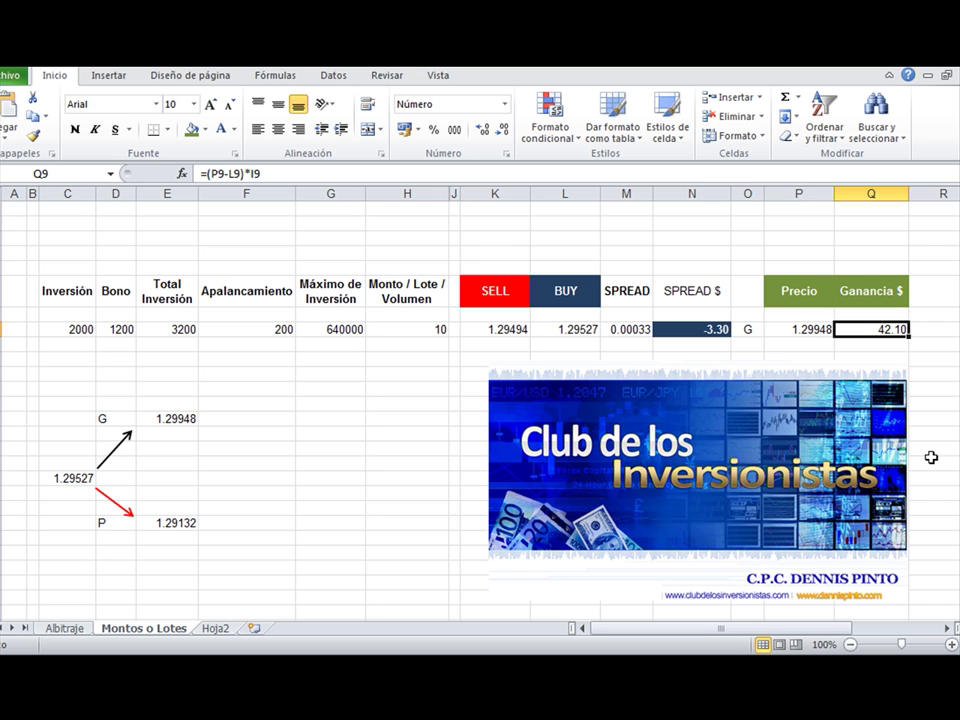
# Set the scenario in cell O9 to P to calculate the loss
pyautogui.click(750, 329)
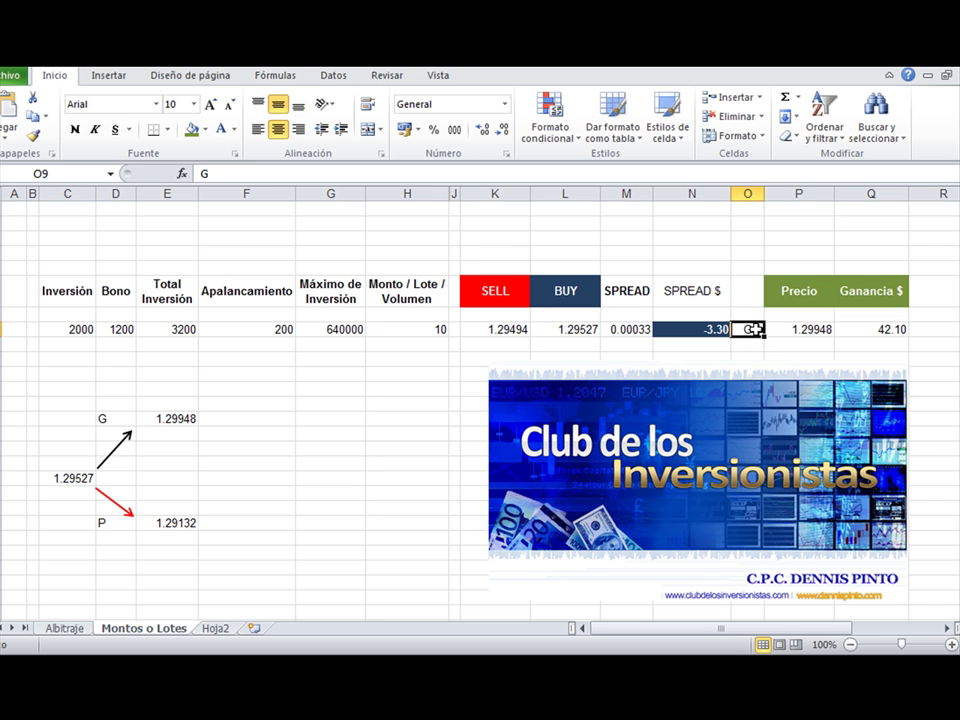
pyautogui.write('P')
pyautogui.press('Return')
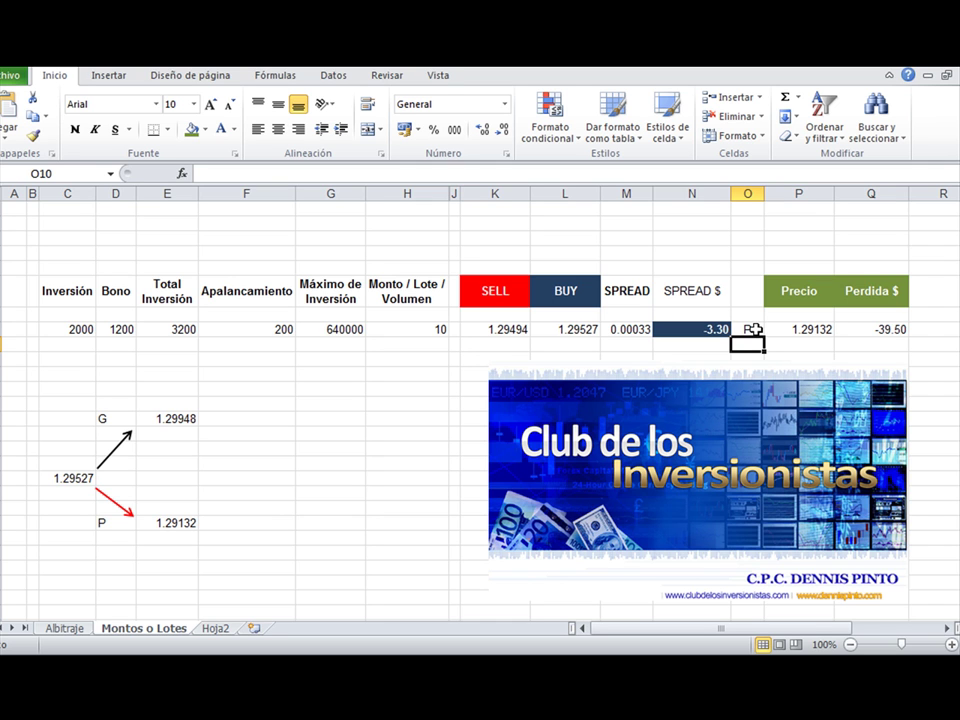
# Set the Monto / Lote / Volumen in cell H9 to 100
pyautogui.click(406, 334)
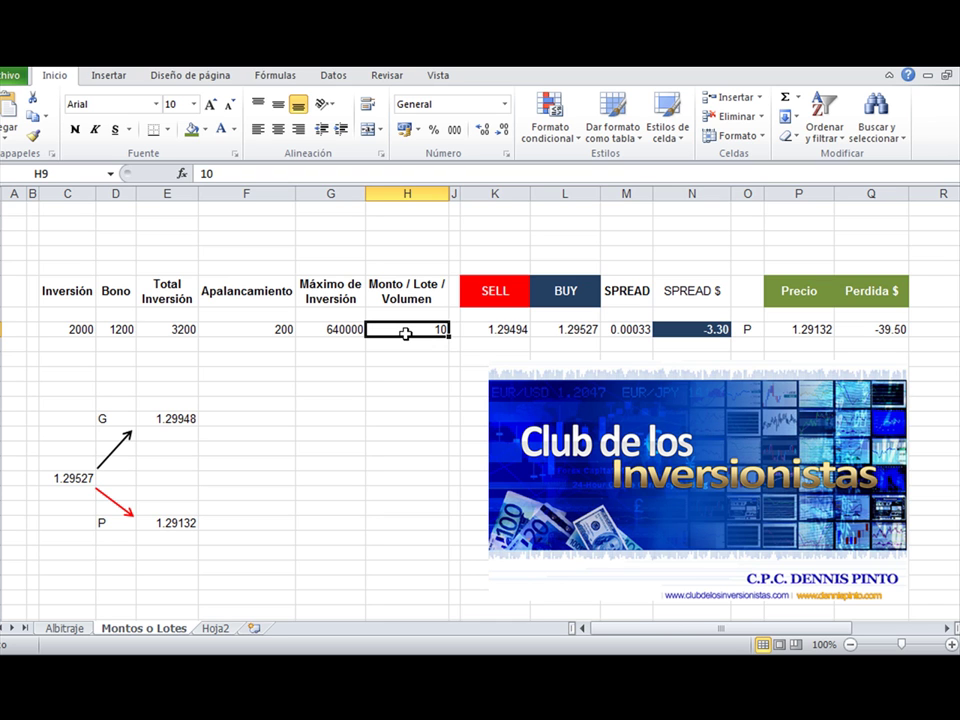
pyautogui.write('100')
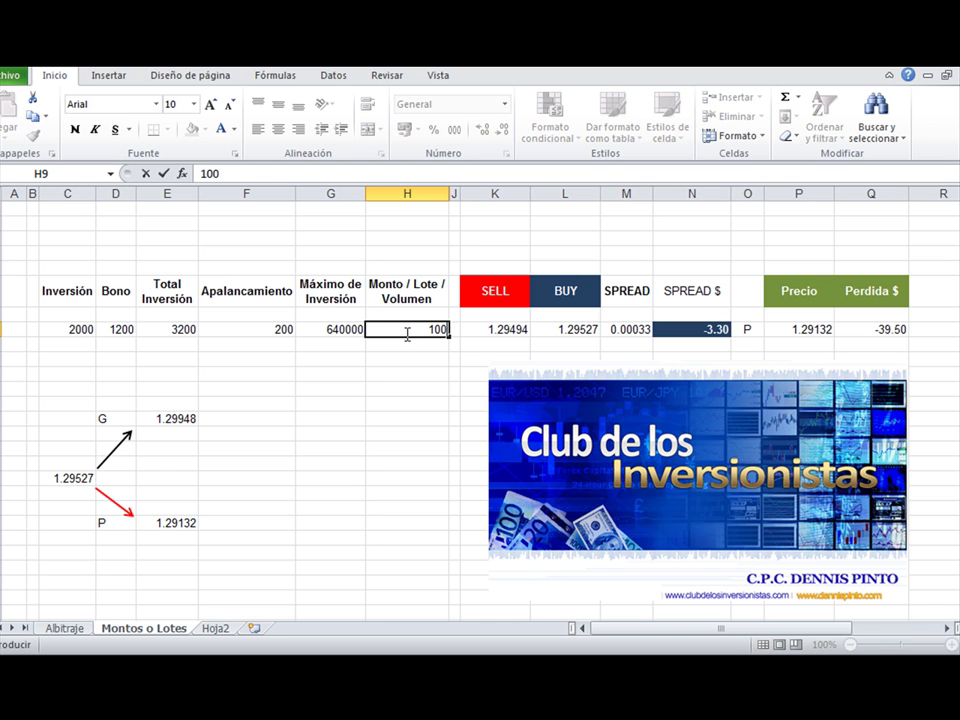
pyautogui.press('Return')
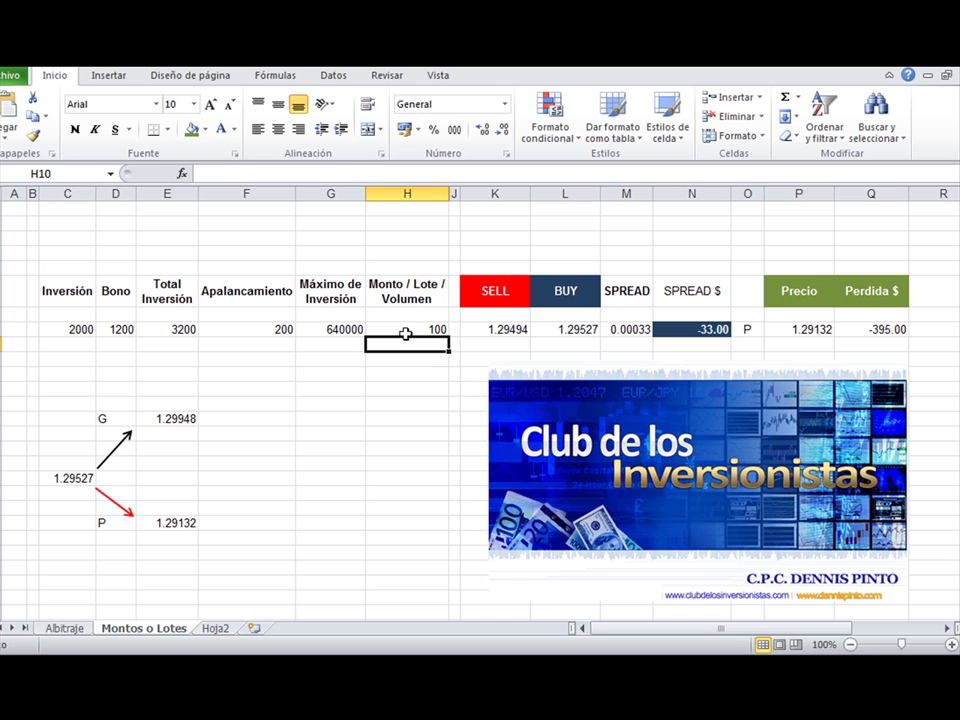
# Check the Perdida $ formula in Q9 and set the scenario in O9 to G to calculate the gain
pyautogui.click(871, 329)
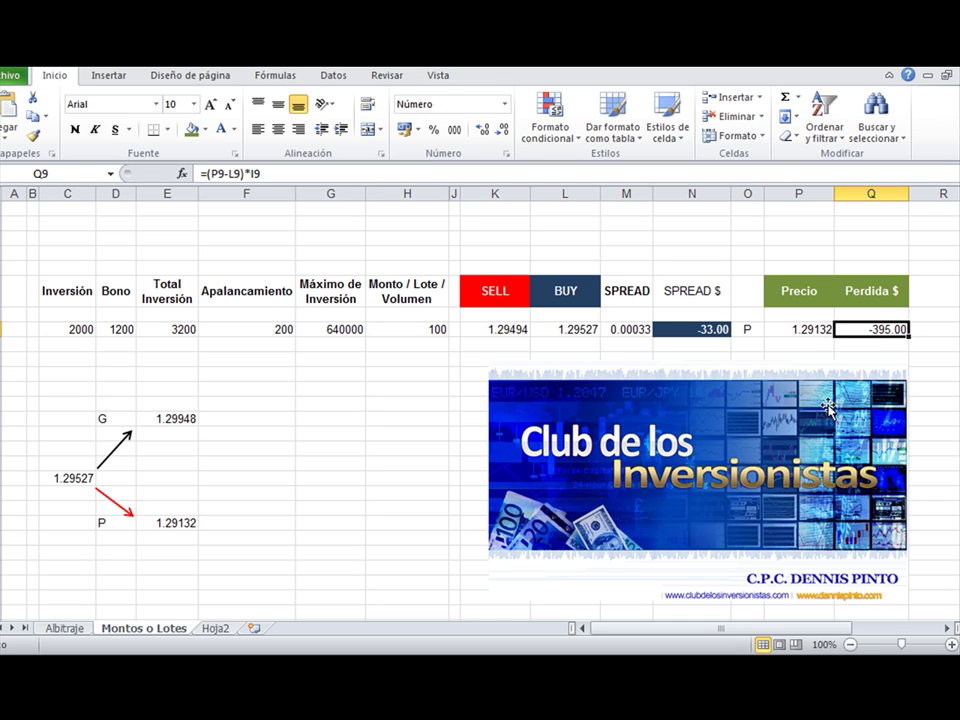
pyautogui.press('Left')
pyautogui.press('Left')
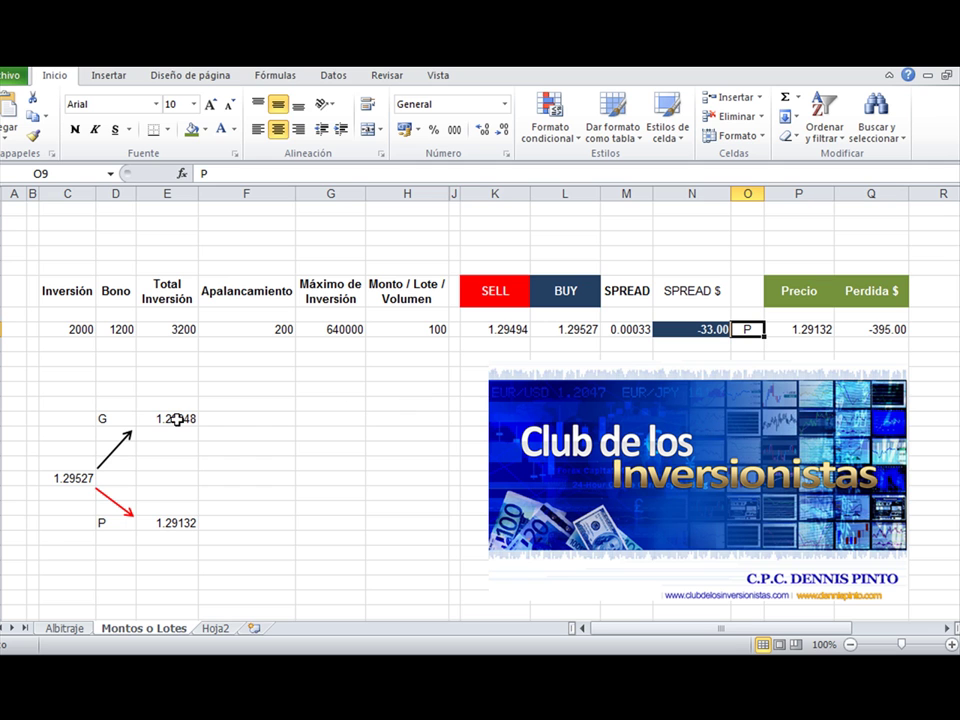
pyautogui.write('G')
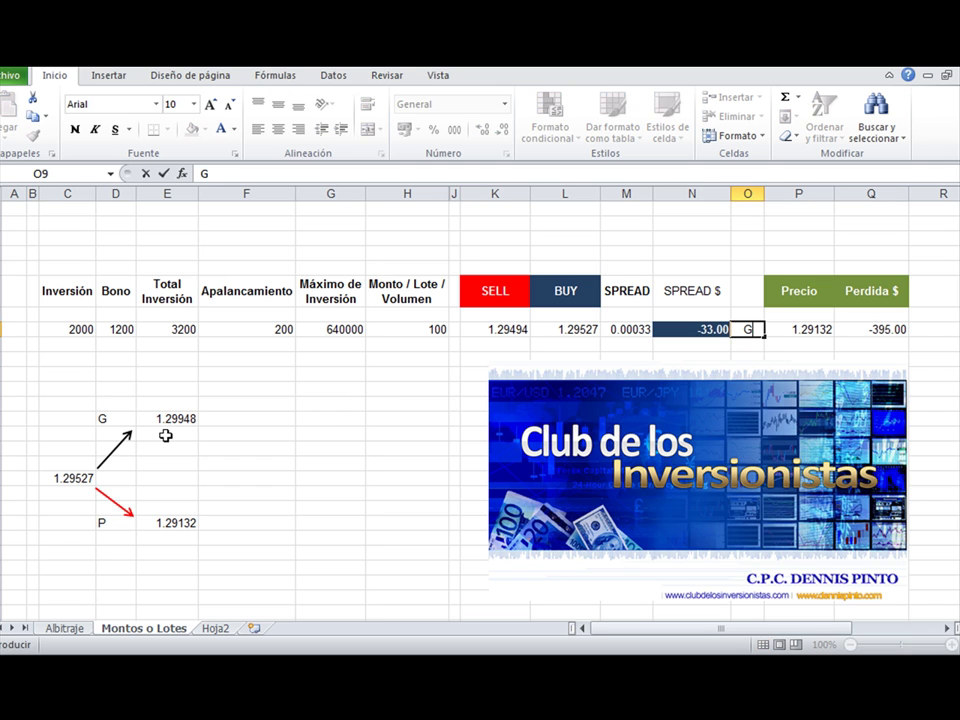
pyautogui.press('Return')
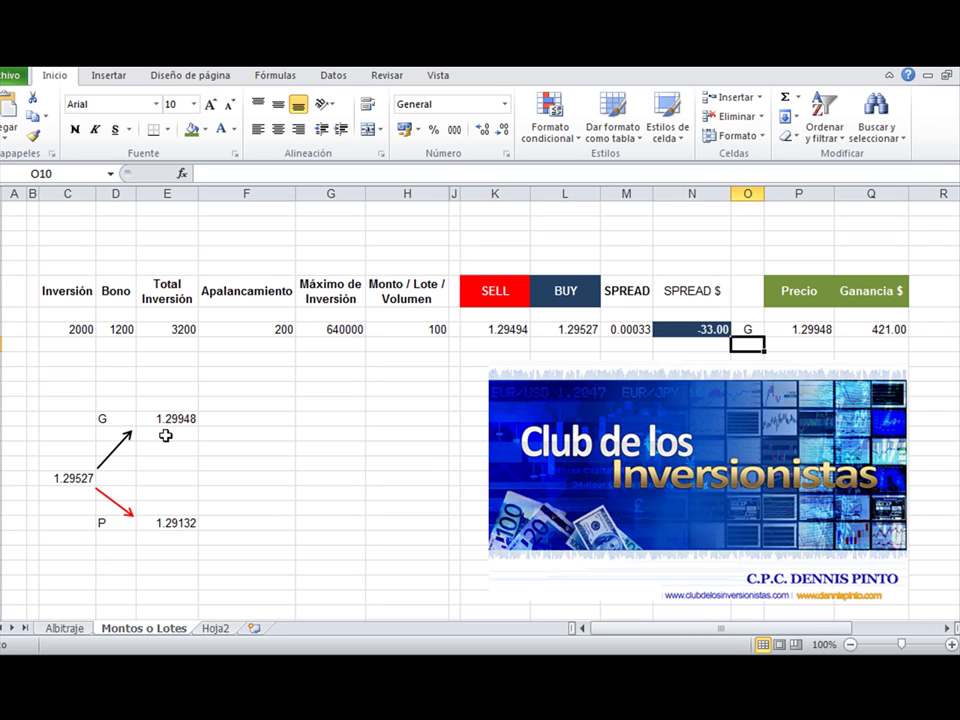
# Set the scenario in cell O9 back to P to calculate the loss
pyautogui.click(745, 318)
pyautogui.write('P')
pyautogui.press('Return')
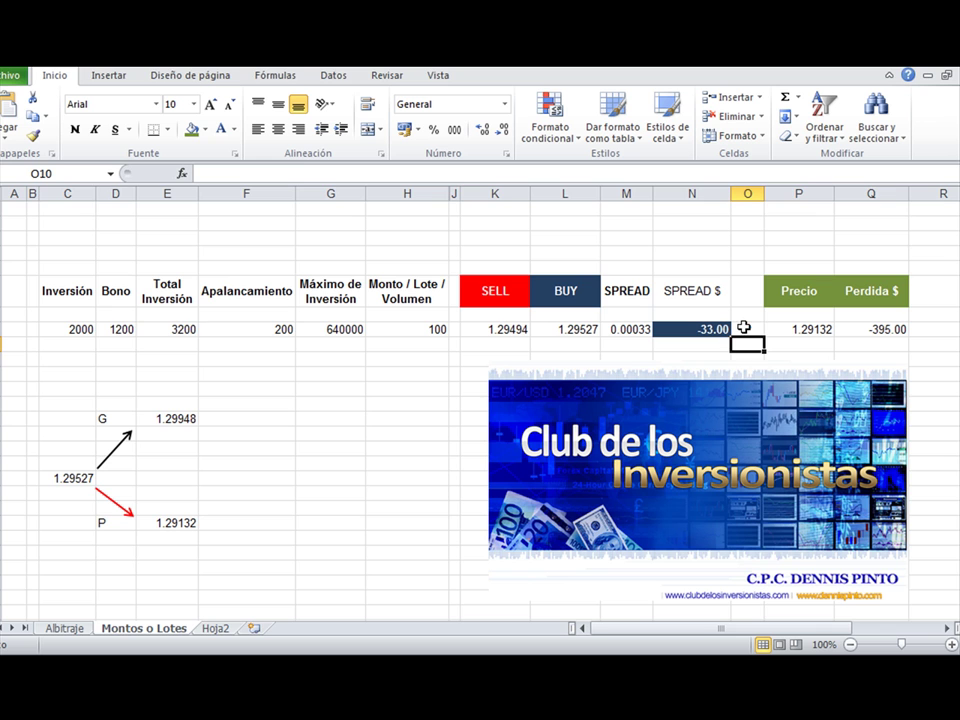
# Review row 9 from the Bono and Total Inversión cells through the lot size, quotes and spread to the Perdida $ result in Q9
pyautogui.click(116, 329)
pyautogui.click(176, 332)
pyautogui.click(122, 329)
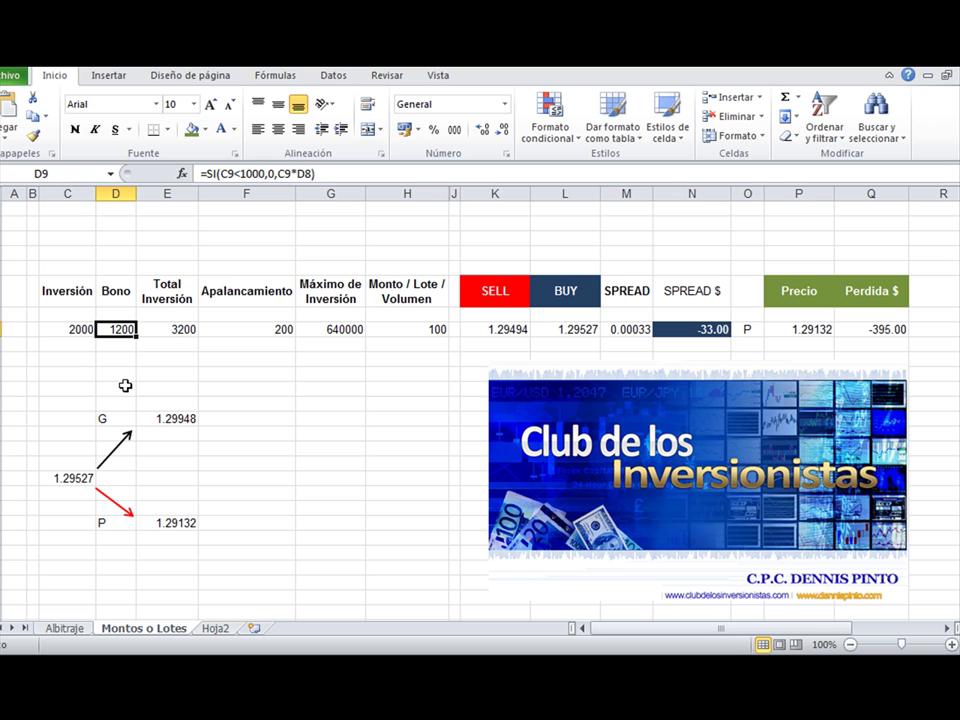
pyautogui.press('Right')
pyautogui.press('Right')
pyautogui.press('Right')
pyautogui.press('Right')
pyautogui.press('Right')
pyautogui.press('Right')
pyautogui.press('Right')
pyautogui.press('Right')
pyautogui.press('Right')
pyautogui.press('Right')
pyautogui.press('Right')
pyautogui.press('Right')
pyautogui.press('Left')
pyautogui.press('Left')
pyautogui.press('Left')
pyautogui.press('Left')
pyautogui.press('Left')
pyautogui.press('Left')
pyautogui.press('Left')
pyautogui.press('Left')
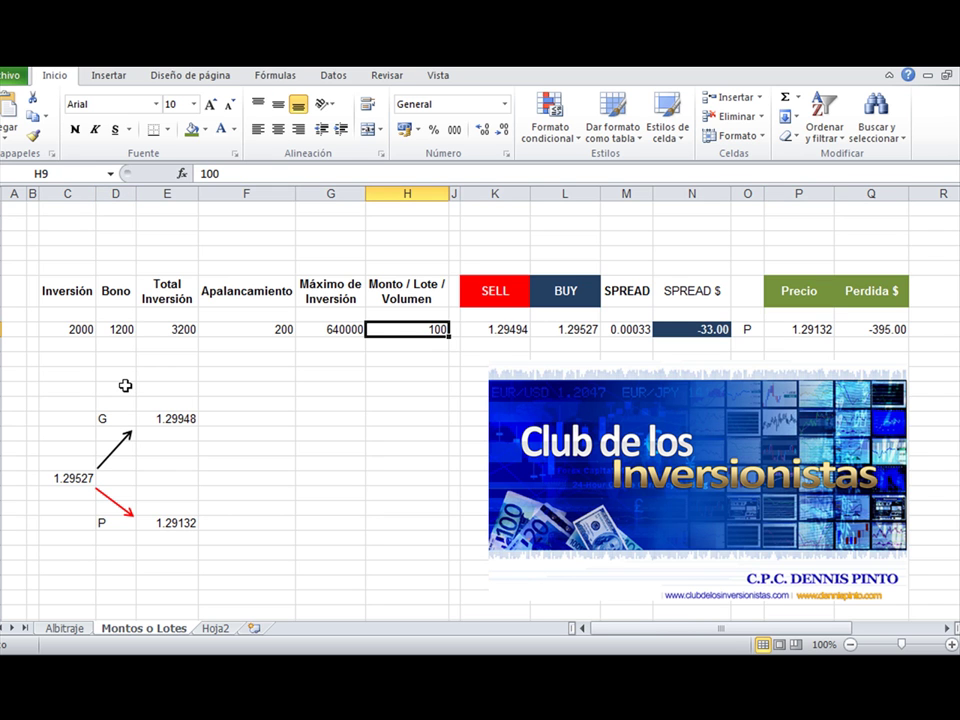
pyautogui.press('Right')
pyautogui.press('Right')
pyautogui.press('Right')
pyautogui.press('Right')
pyautogui.press('Right')
pyautogui.press('Right')
pyautogui.press('Right')
pyautogui.press('Right')
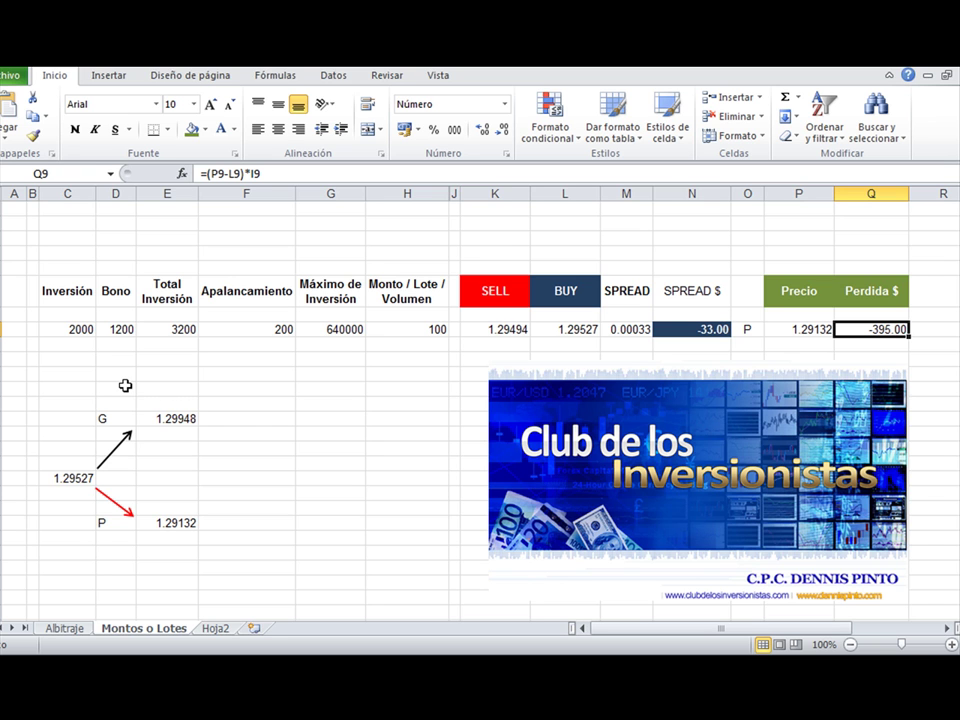
# Set the Inversión amount in cell C9 to 300
pyautogui.press('Left')
pyautogui.press('Left')
pyautogui.press('Left')
pyautogui.press('Left')
pyautogui.press('Left')
pyautogui.press('Left')
pyautogui.press('Left')
pyautogui.press('Left')
pyautogui.press('Left')
pyautogui.press('Left')
pyautogui.press('Left')
pyautogui.press('Left')
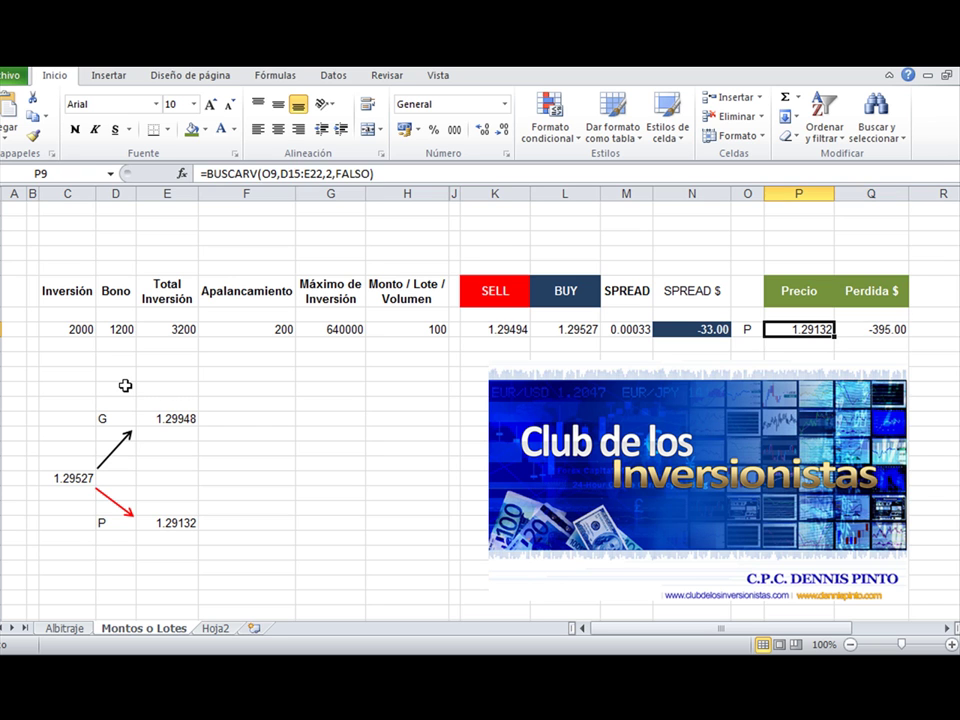
pyautogui.press('Left')
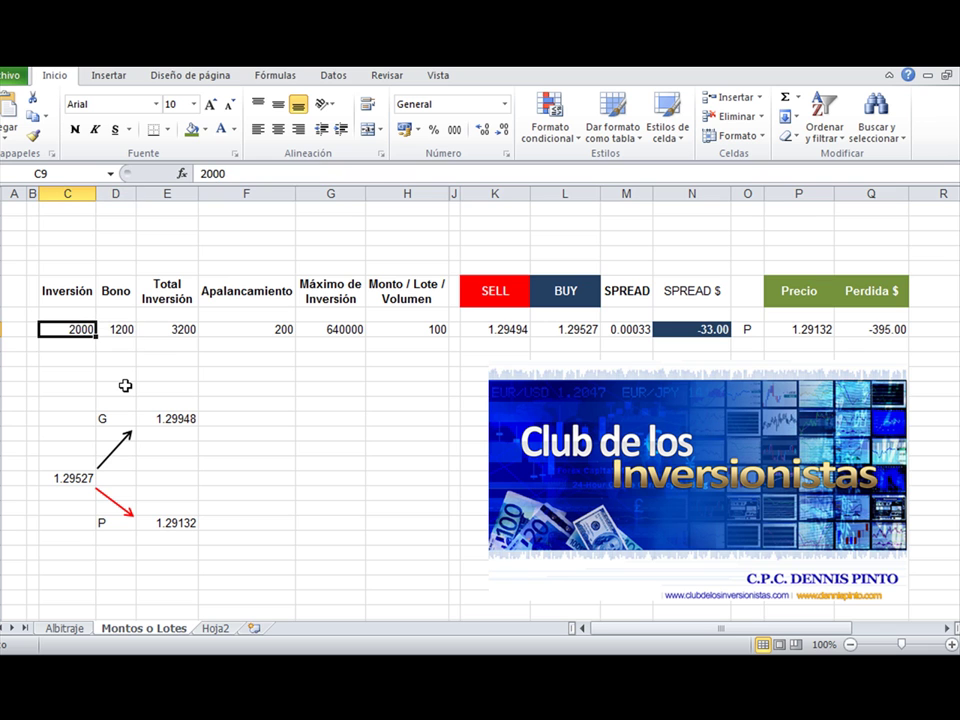
pyautogui.write('300')
pyautogui.press('Return')
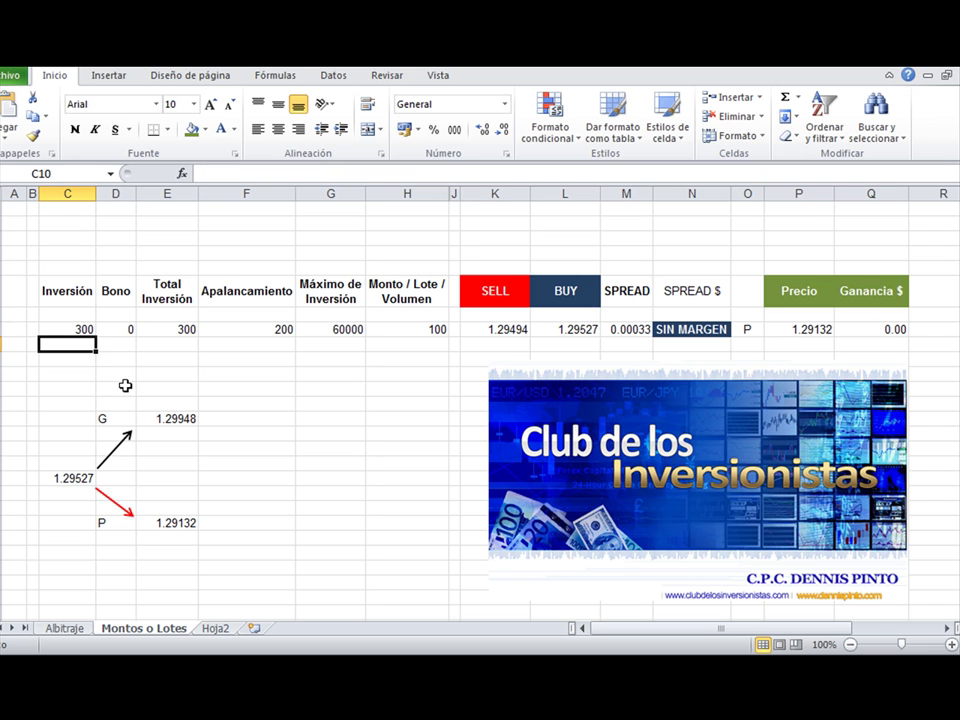
pyautogui.doubleClick(411, 332)
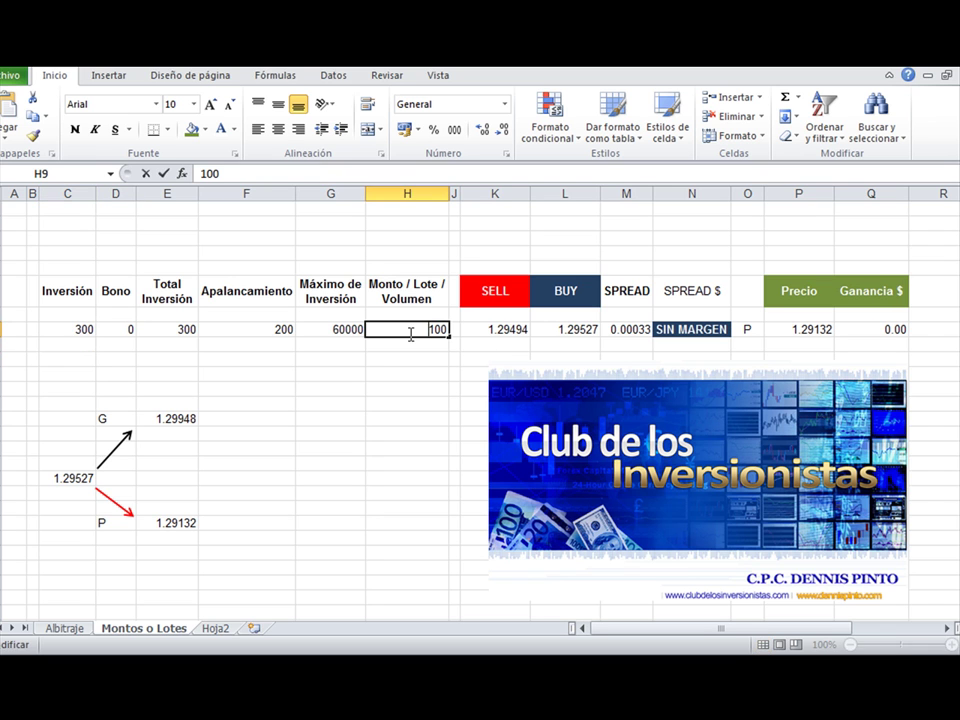
pyautogui.write('10')
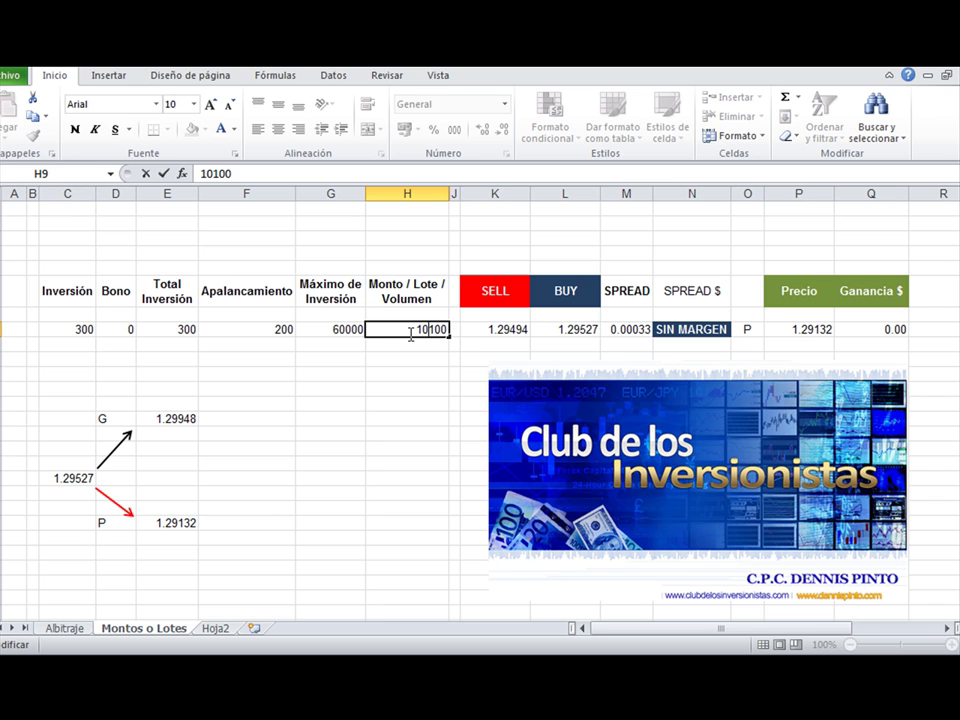
pyautogui.press('Return')
# Set the Monto / Lote / Volumen in cell H9 to 10
pyautogui.click(417, 326)
pyautogui.write('10')
pyautogui.press('Return')
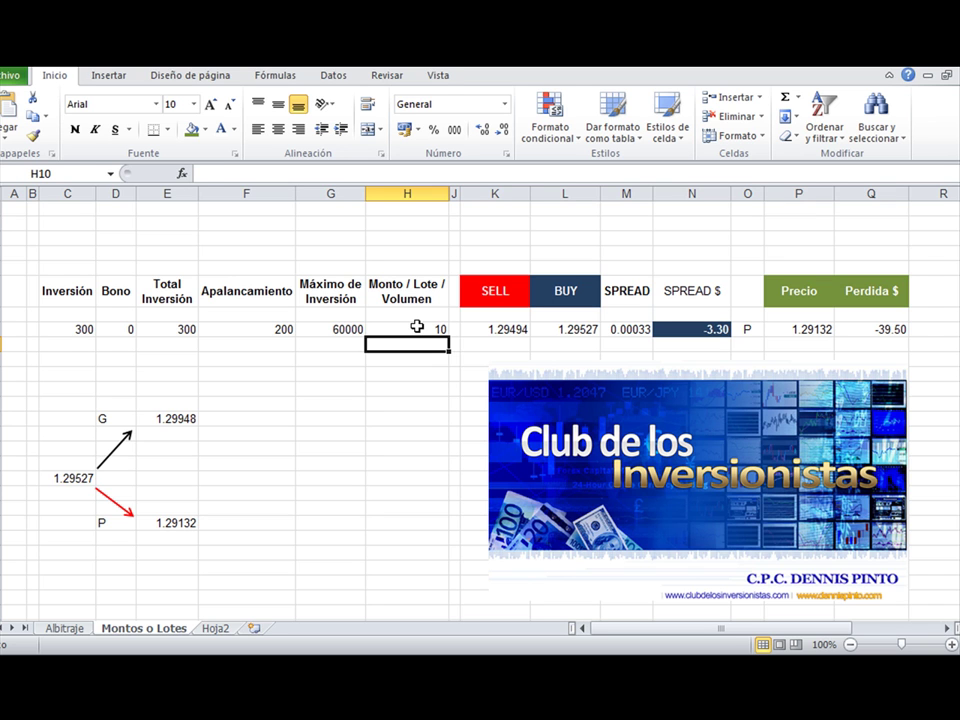
# Reduce the Monto / Lote / Volumen in cell H9 to 1
pyautogui.click(416, 326)
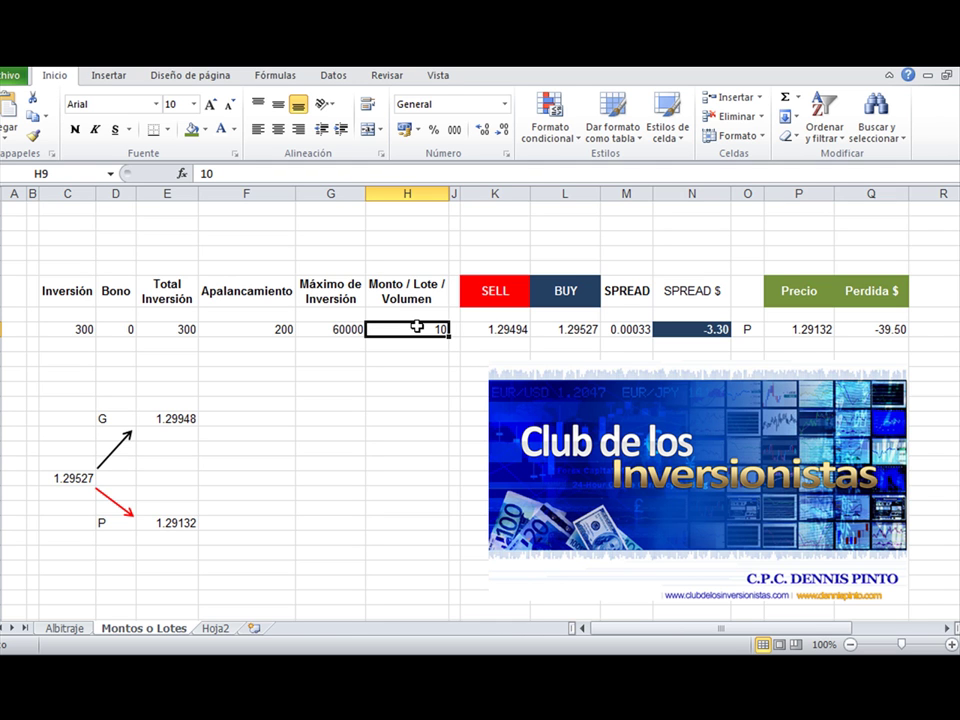
pyautogui.write('1')
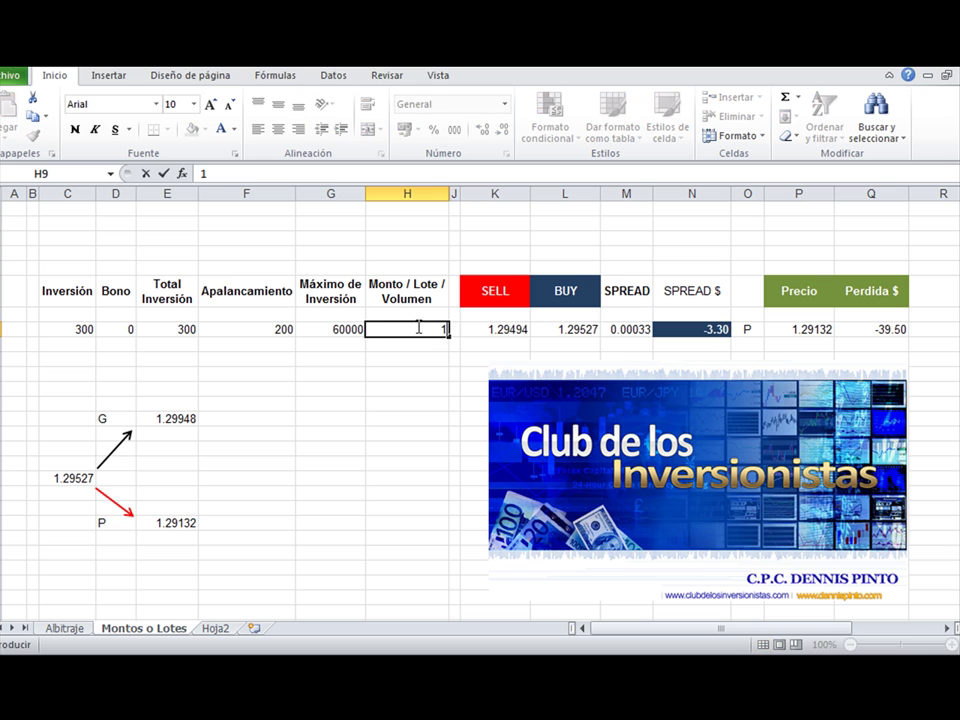
pyautogui.press('Return')
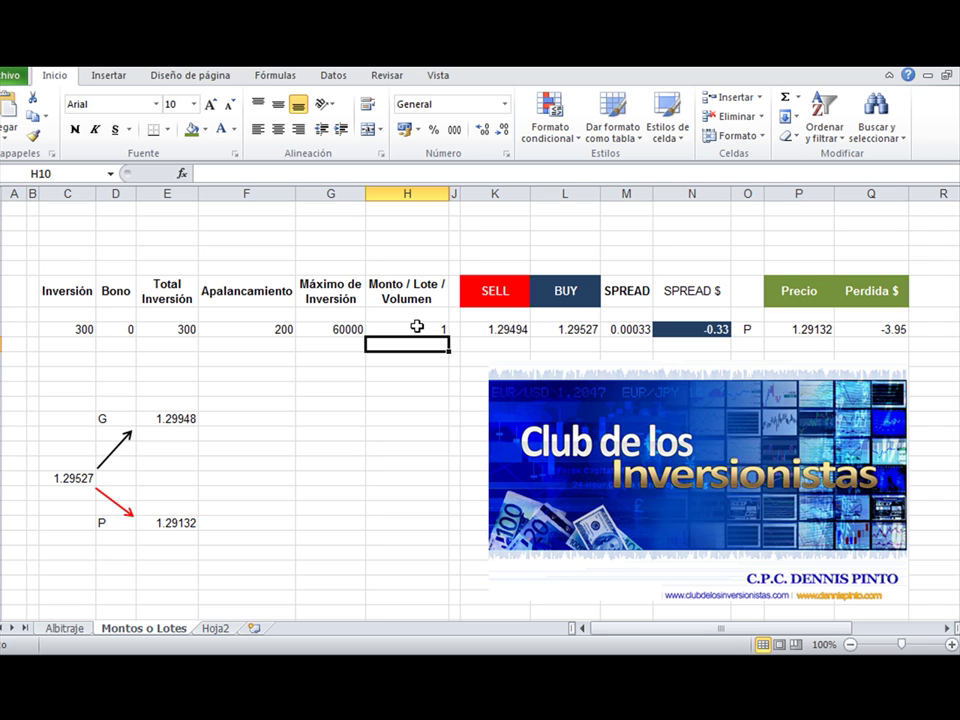
# Set the scenario in cell O9 to G to calculate the gain for the lot size of 1
pyautogui.click(747, 330)
pyautogui.write('G')
pyautogui.press('Return')
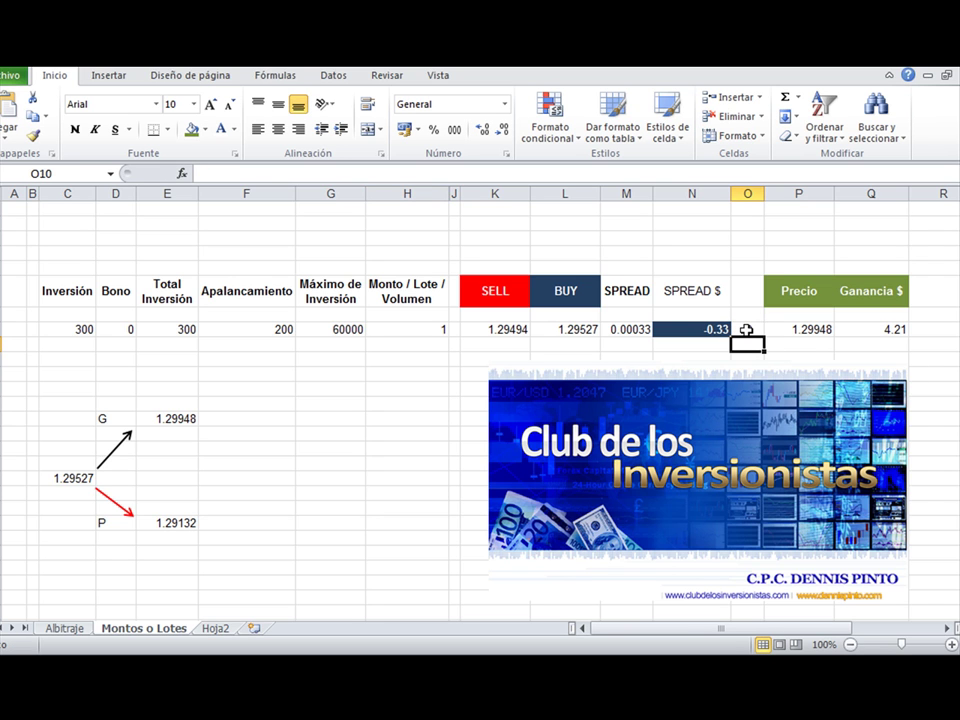